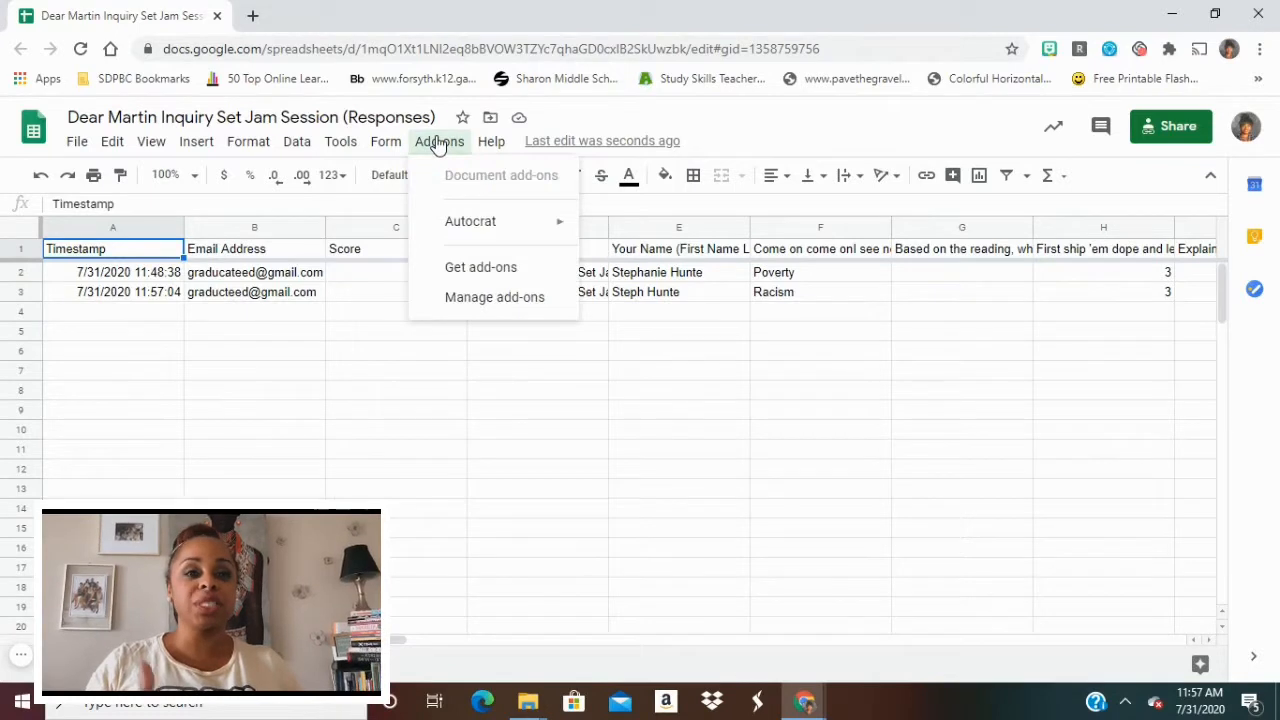
- Launch Autocrat and name the new merge job "Dear Martin Mic Master Certificate"
mouse_move(457, 236)
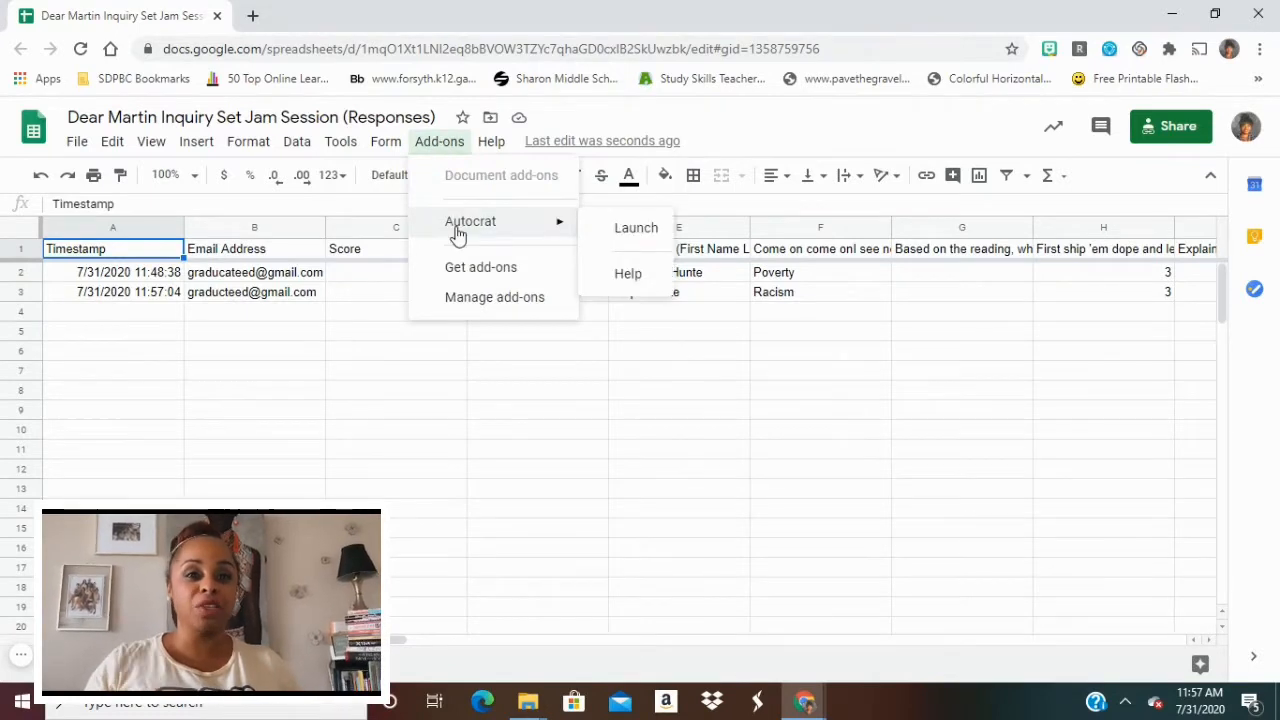
click(638, 228)
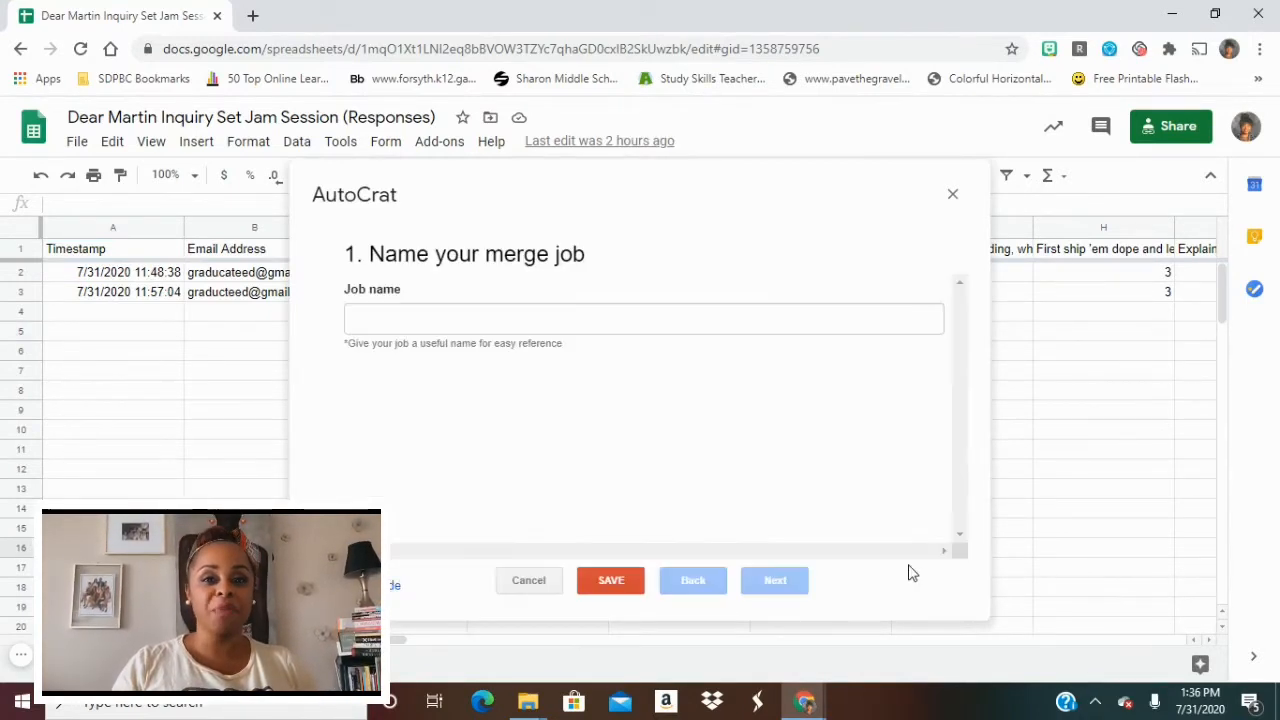
click(695, 326)
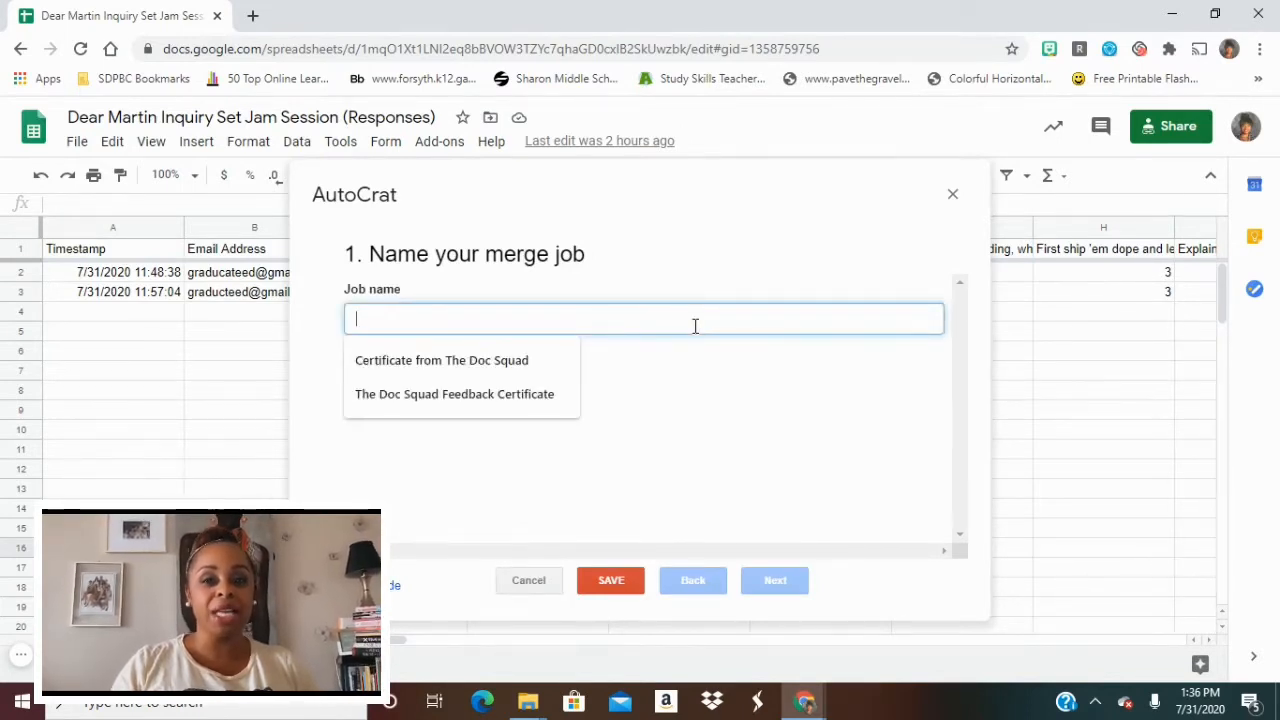
text(De)
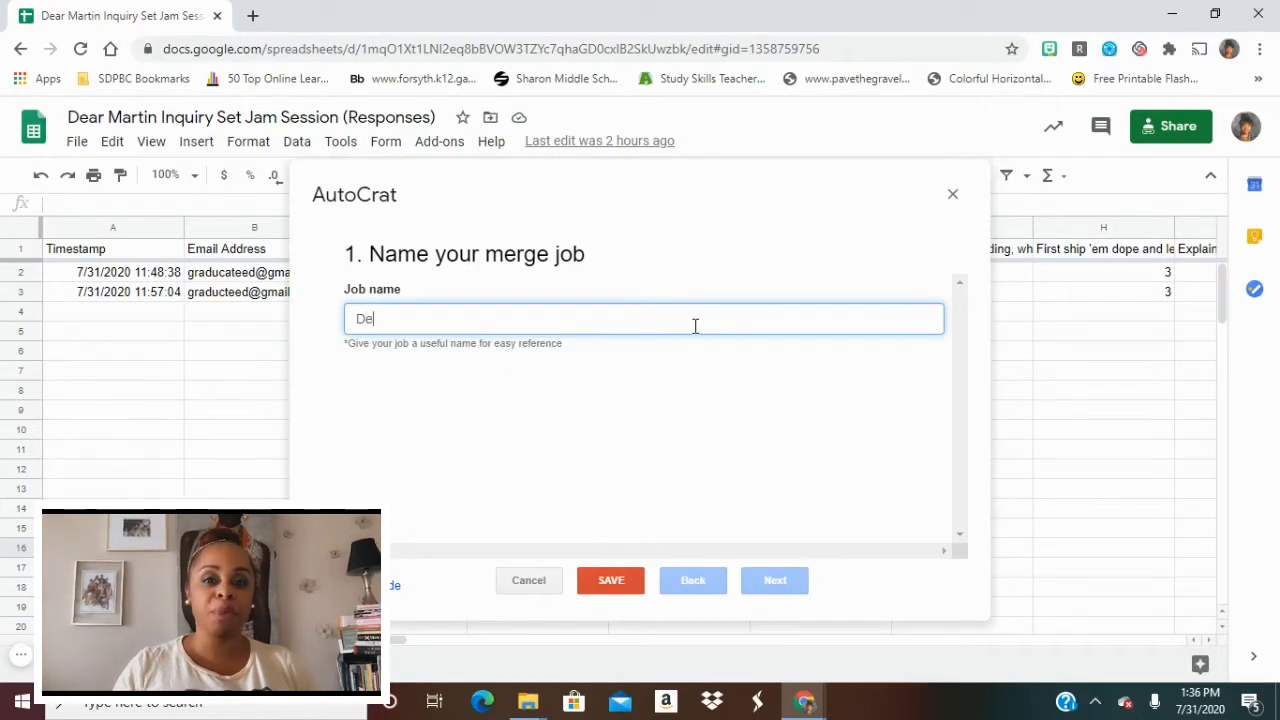
text(ar Mar)
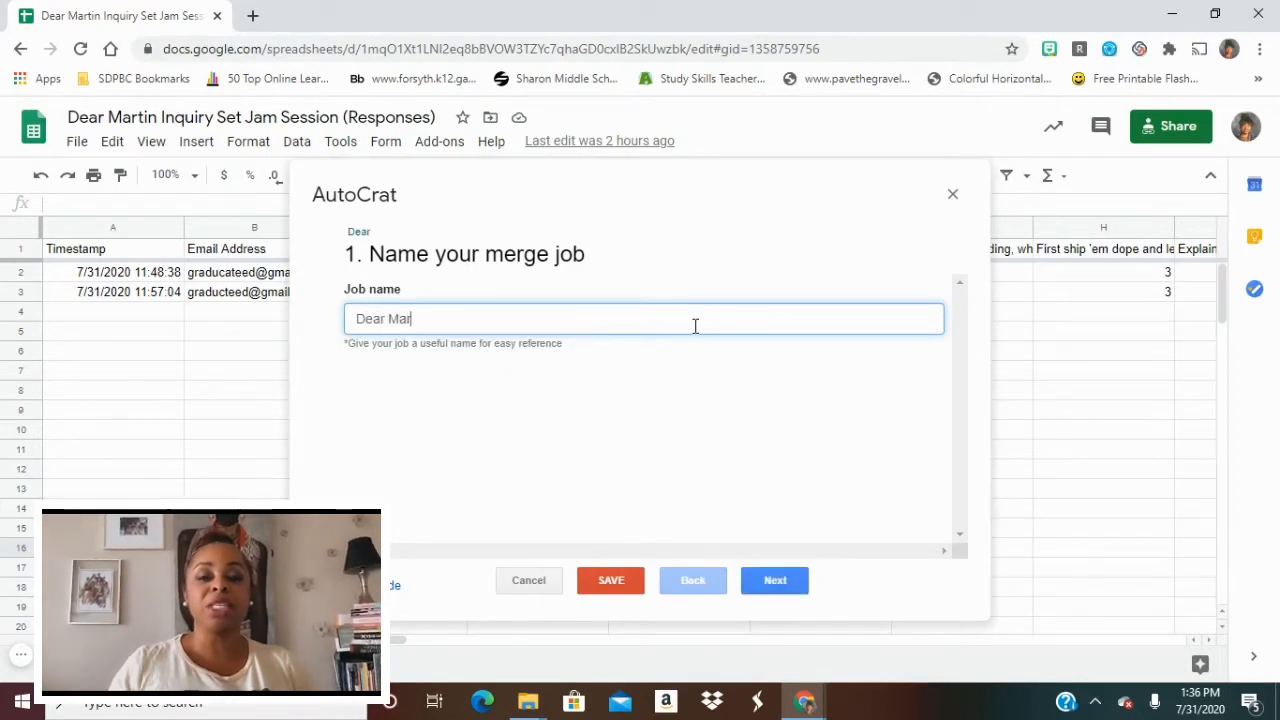
text(tin C)
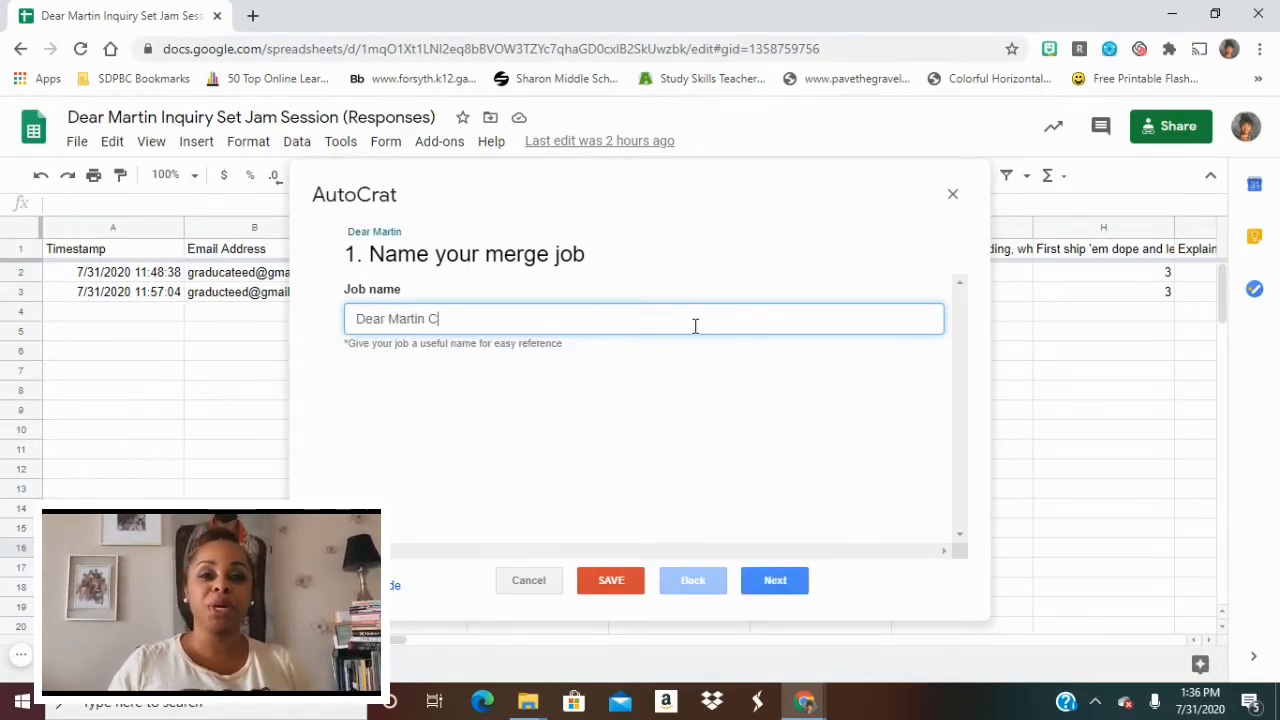
text(ertificate)
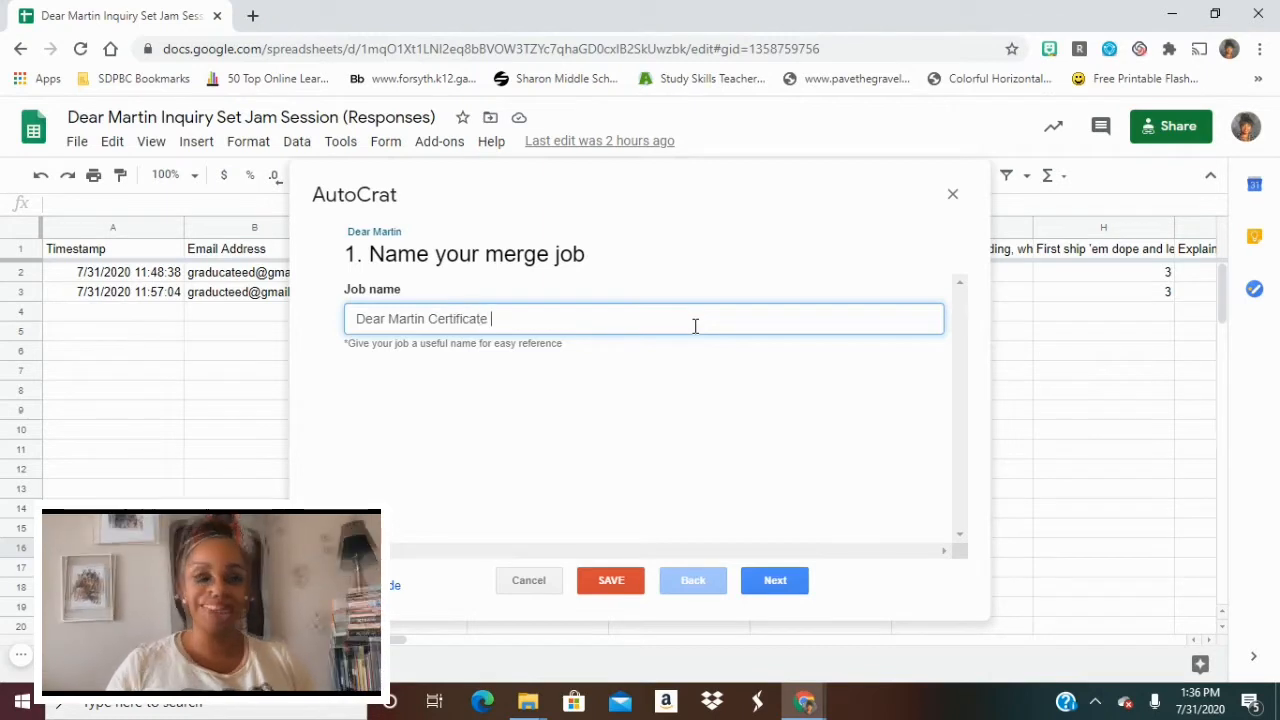
click(775, 580)
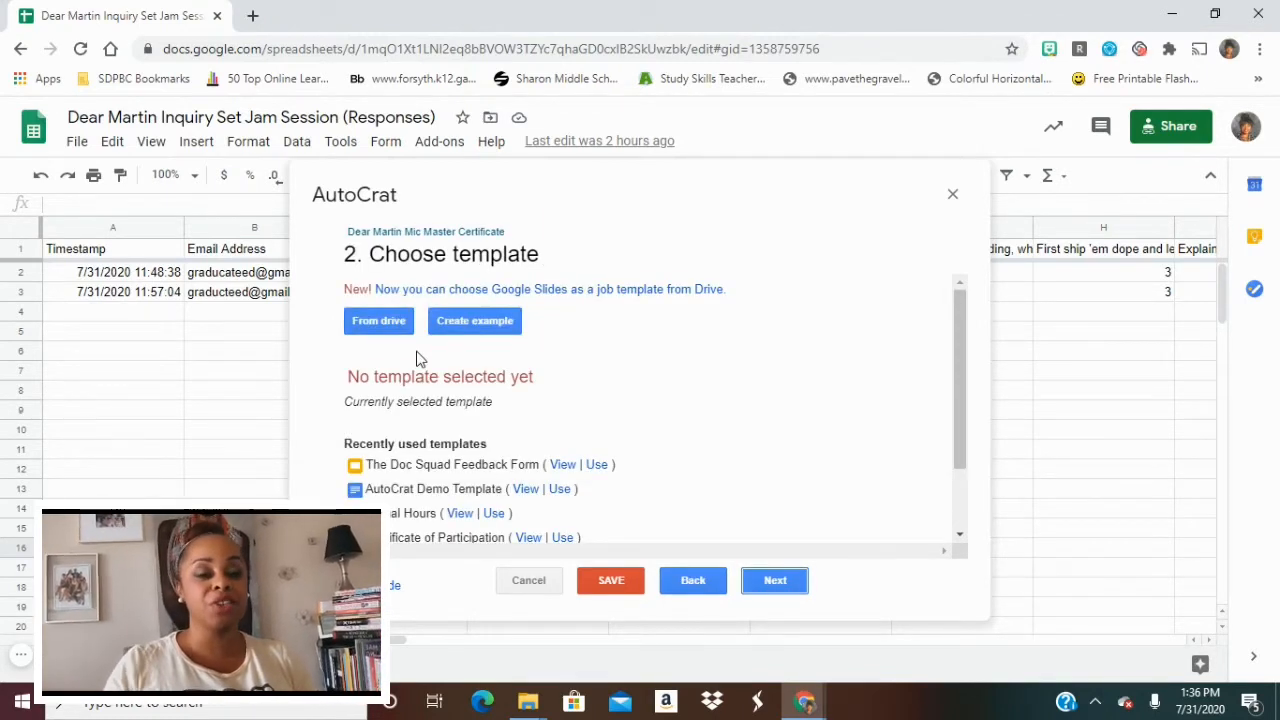
- Choose the Dear Martin certificate slides from Drive as the merge template and accept the proposed column mapping
click(392, 330)
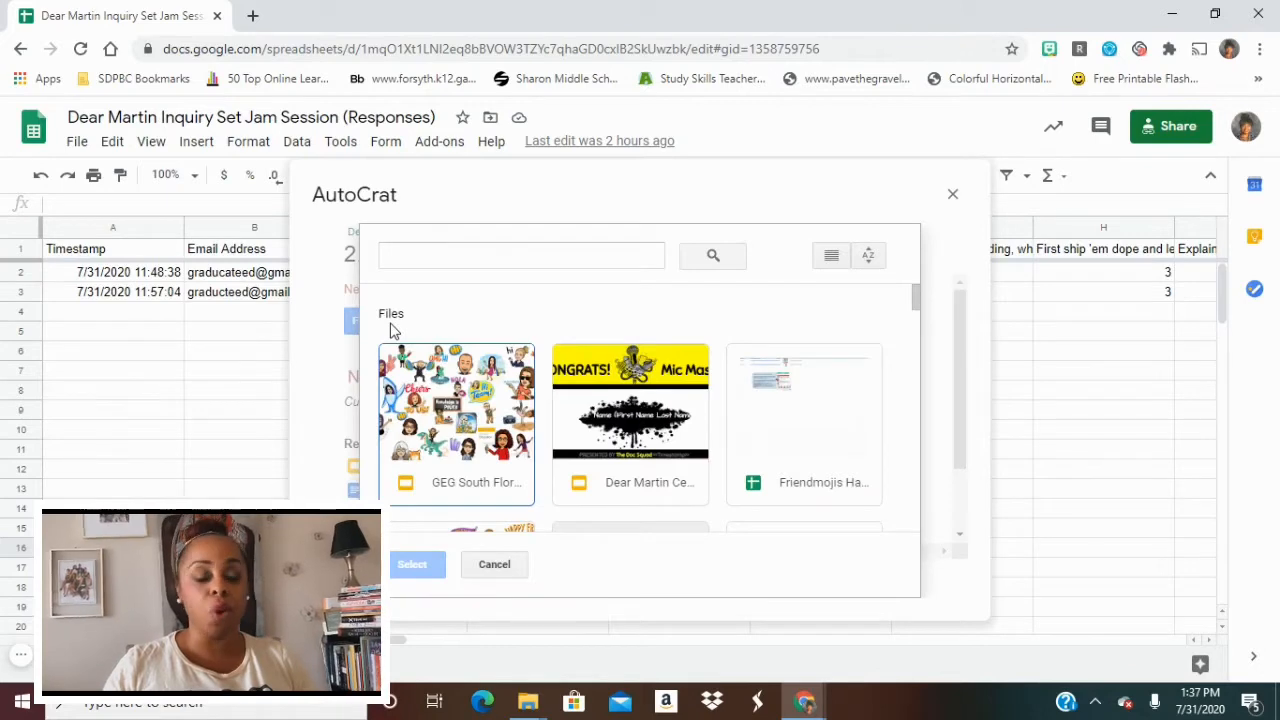
click(590, 420)
click(411, 564)
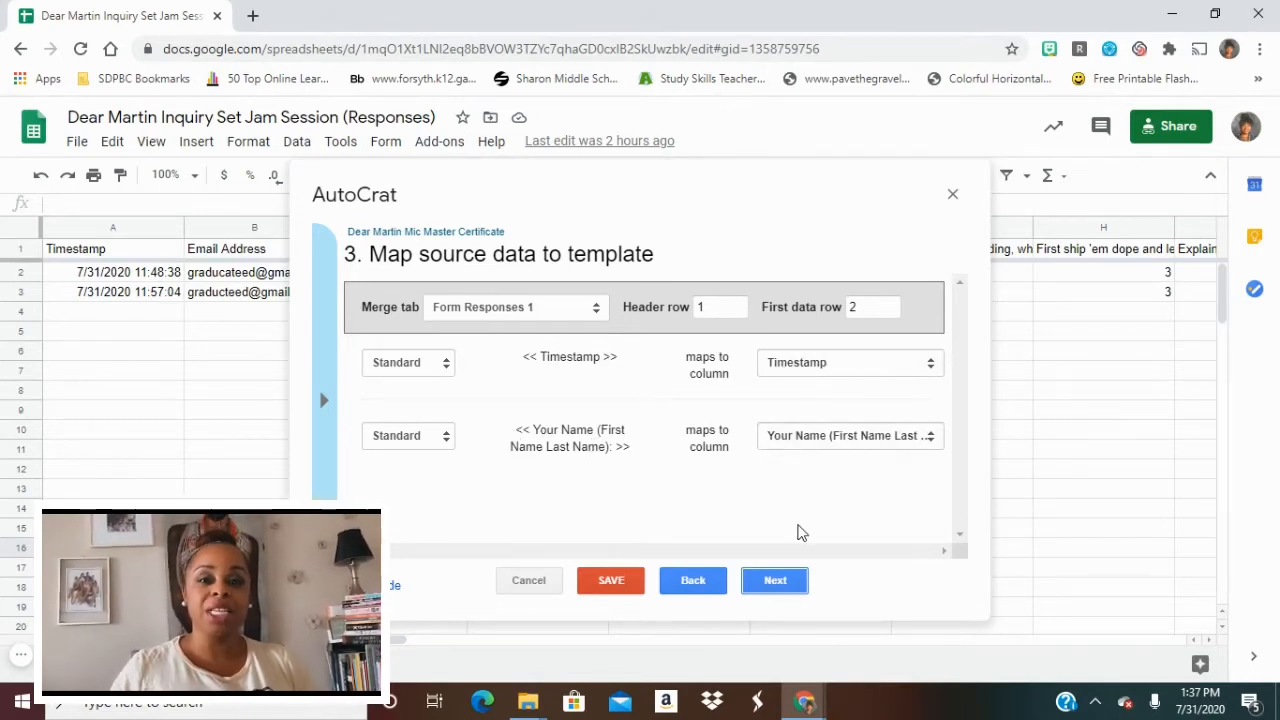
click(775, 582)
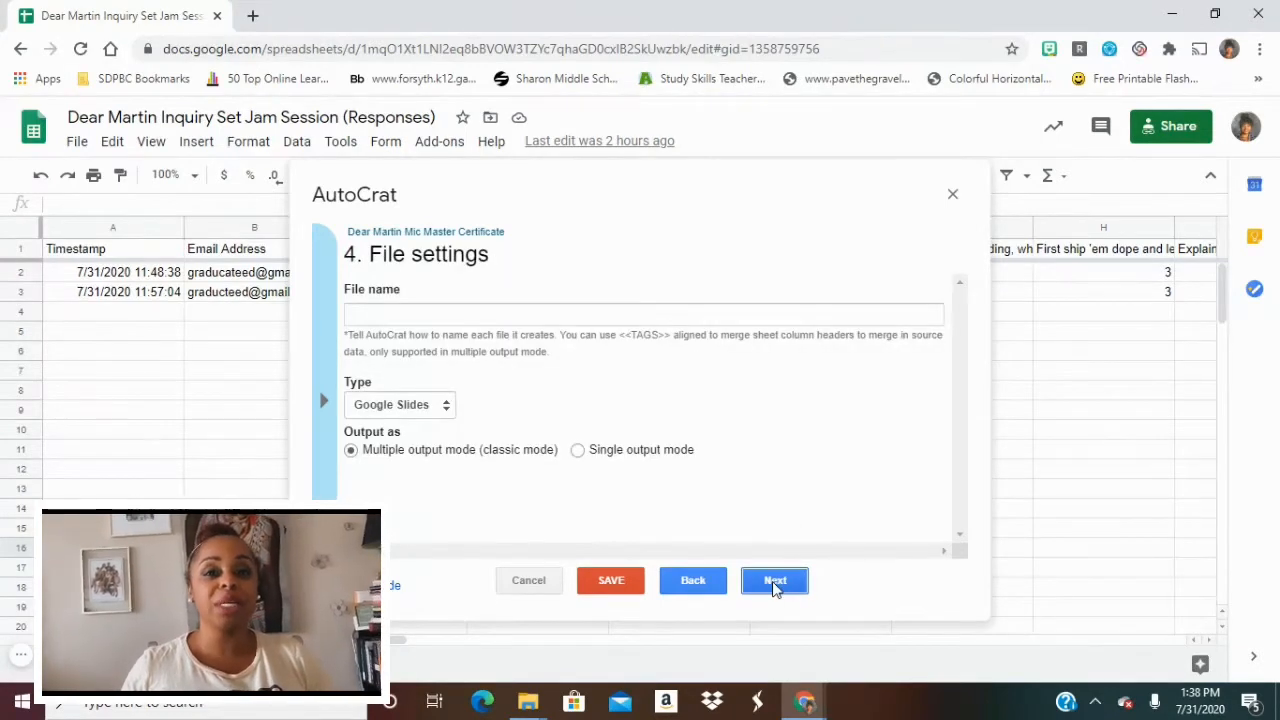
- Enter an output file name starting with "Dear Martin" and accept the folder settings without adding a dynamic folder reference
click(570, 315)
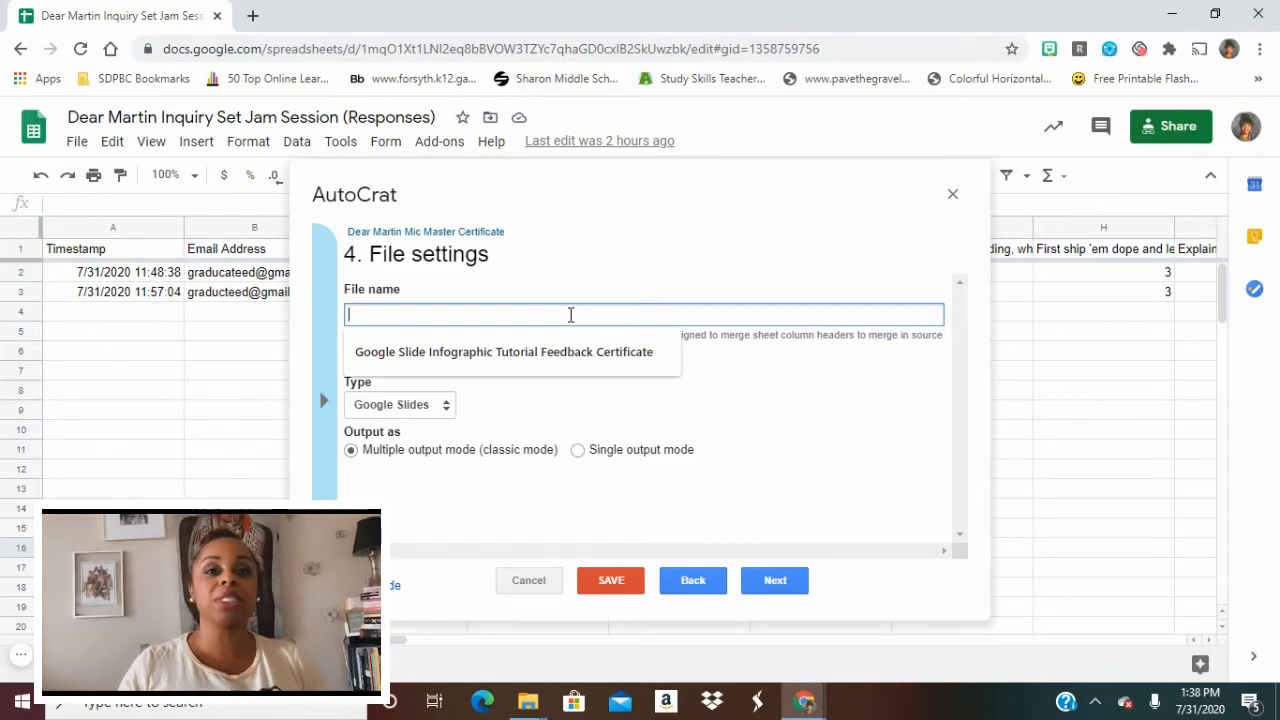
text(Dea)
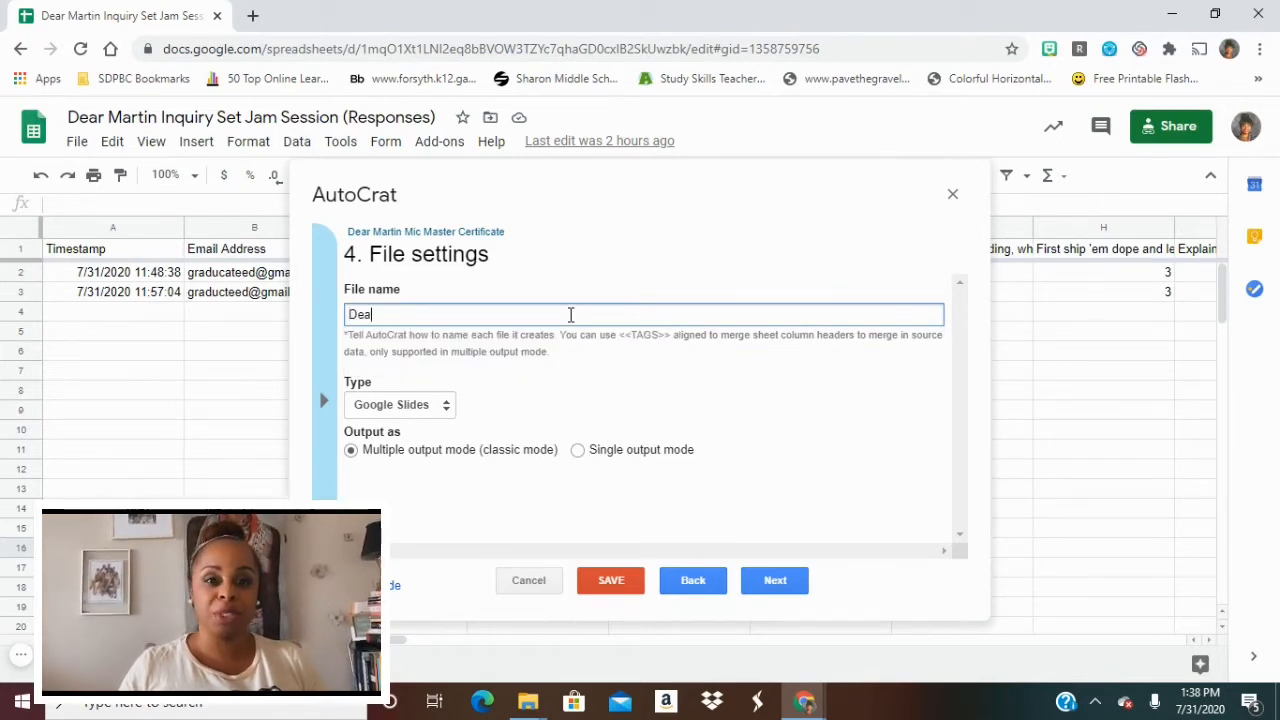
text(r Mart)
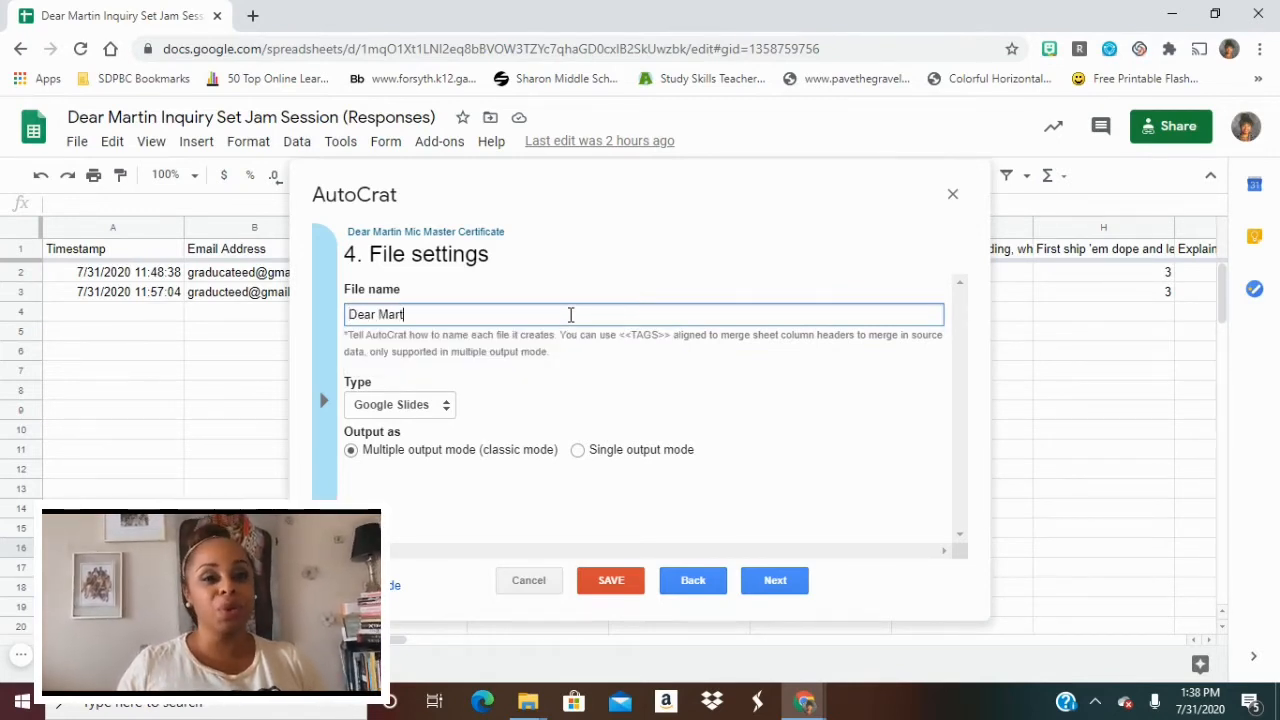
text(in)
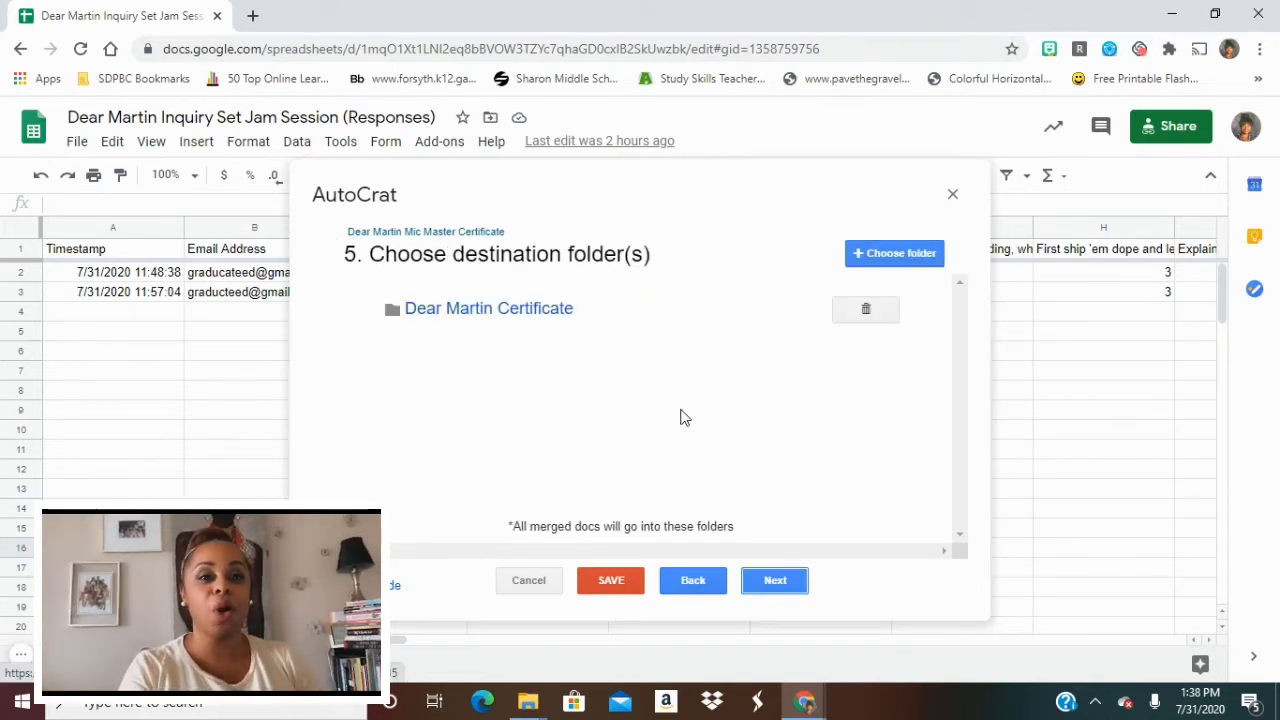
click(778, 585)
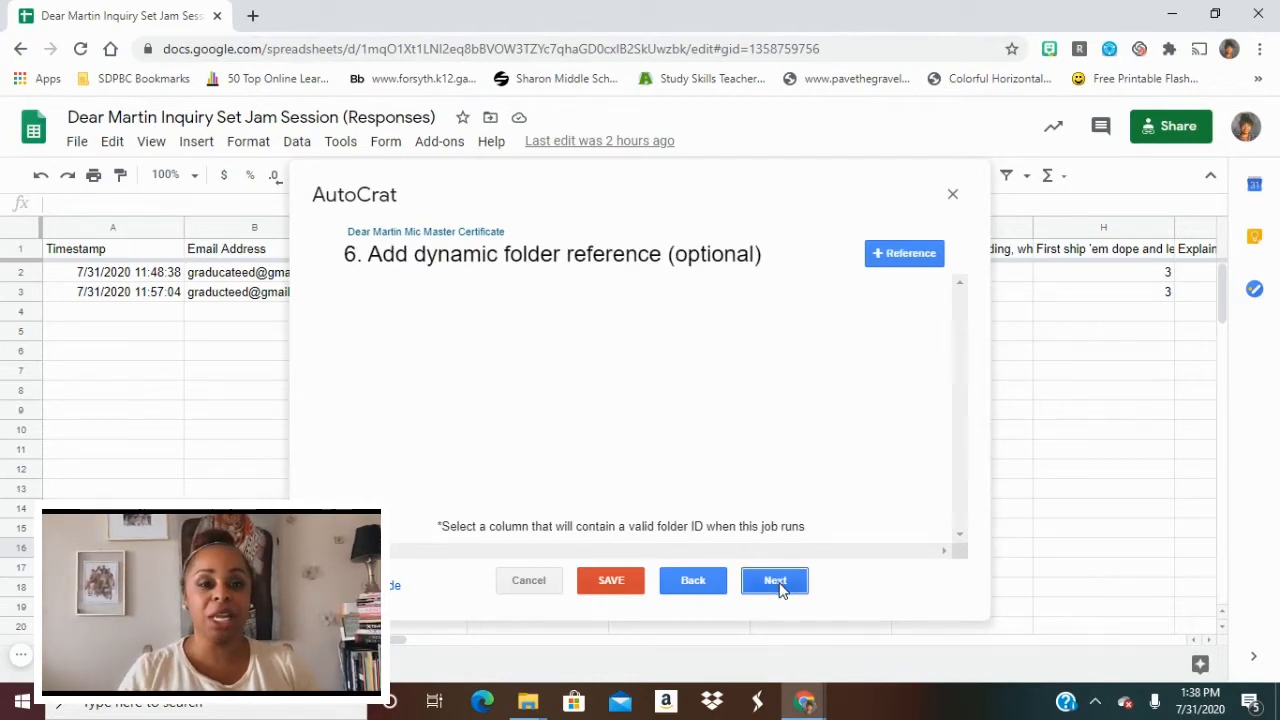
click(778, 584)
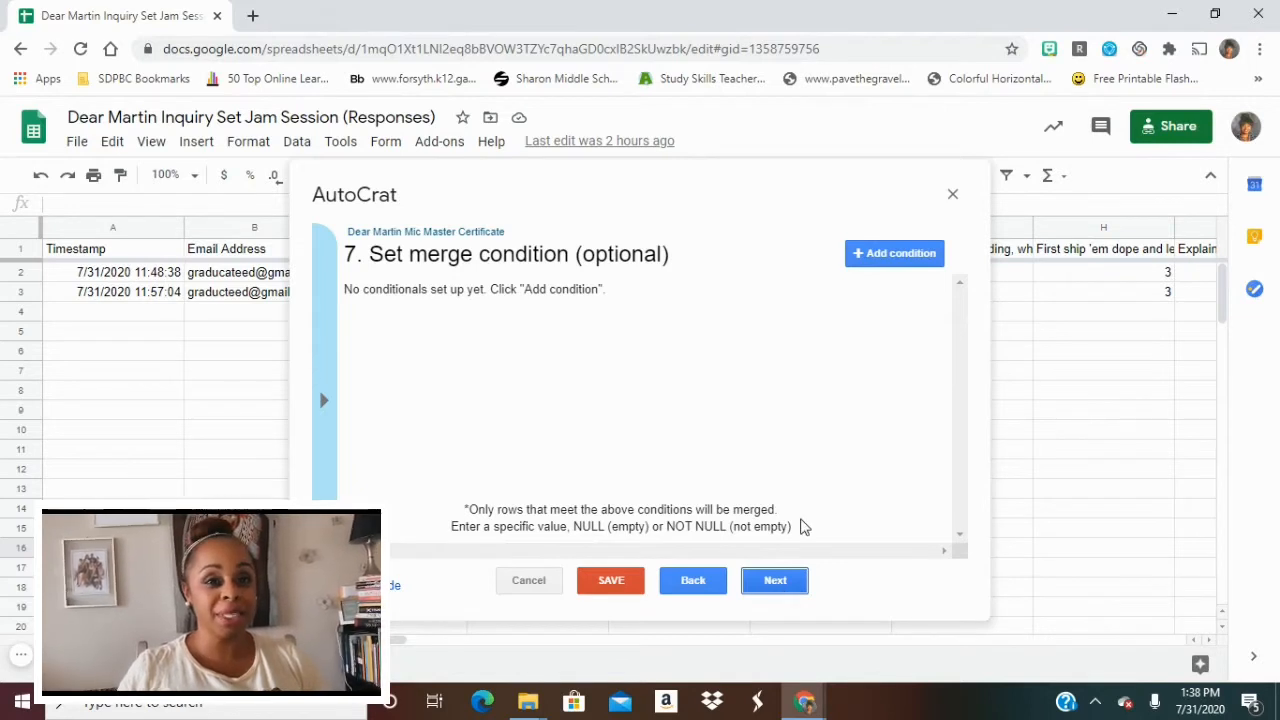
- Add a merge condition that only merges rows whose Score column equals 100
click(869, 265)
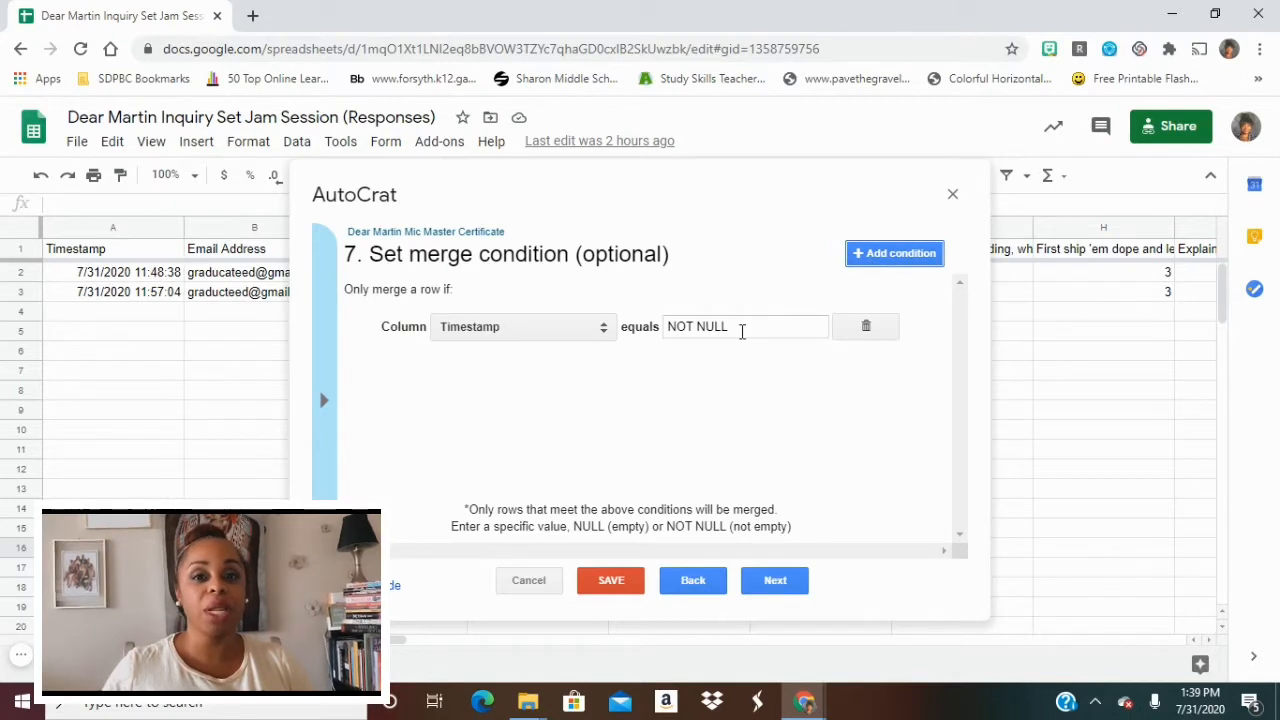
click(742, 328)
triple_click(664, 324)
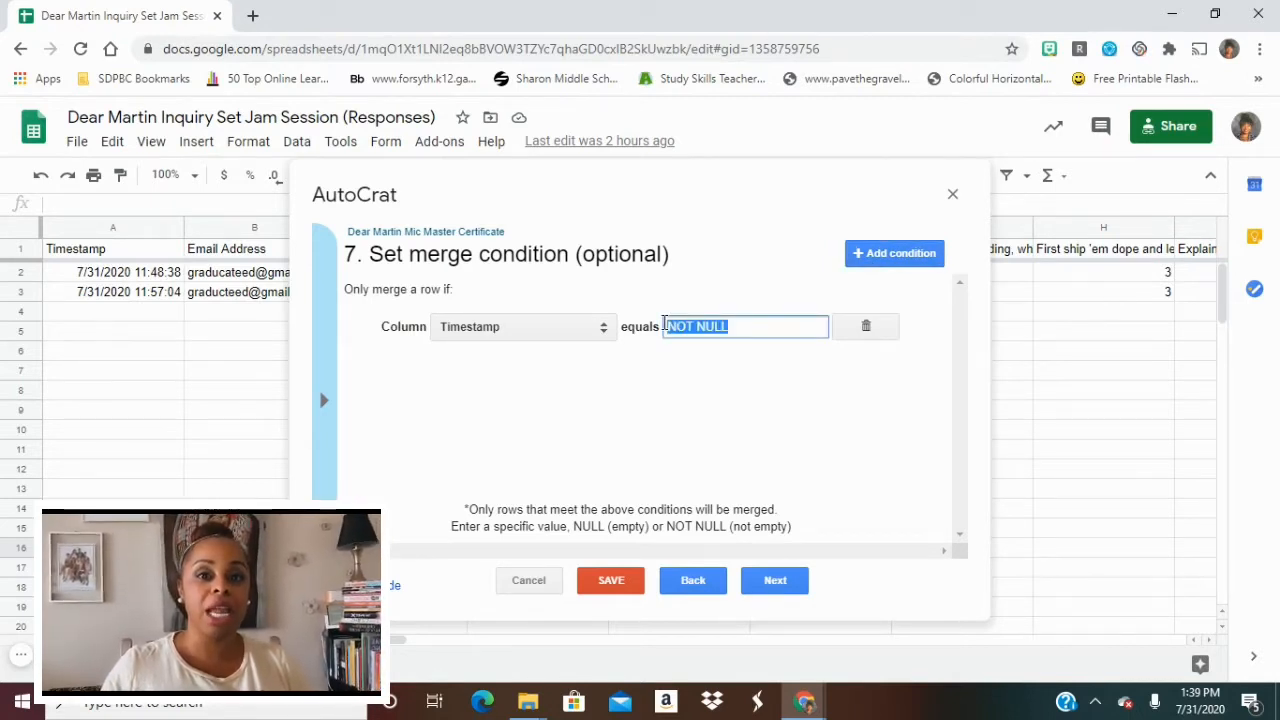
text(7)
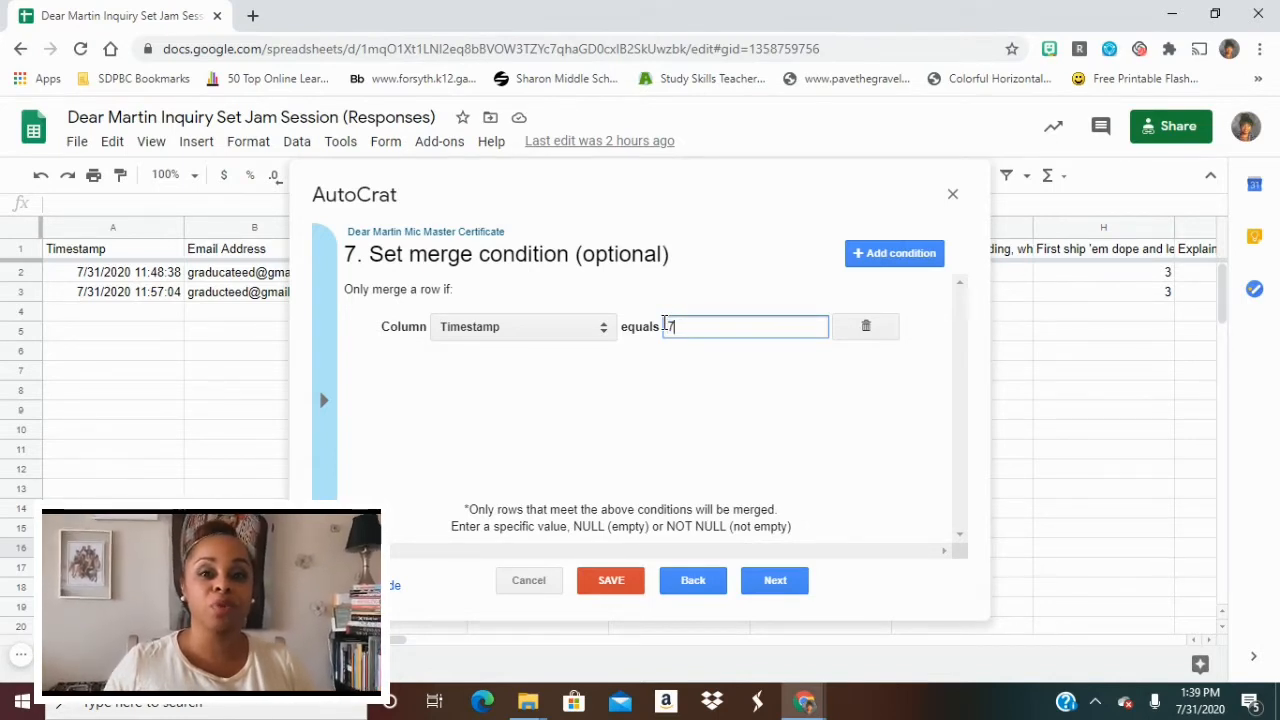
key(BackSpace)
text(100)
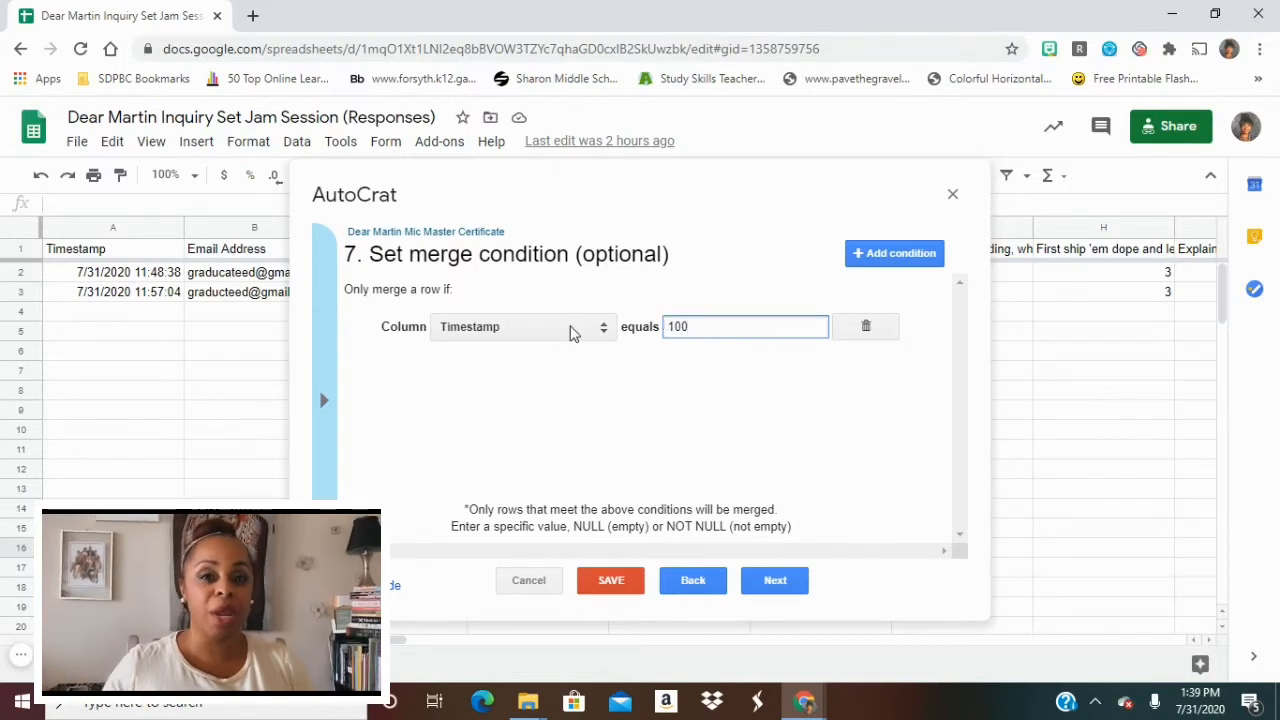
click(573, 333)
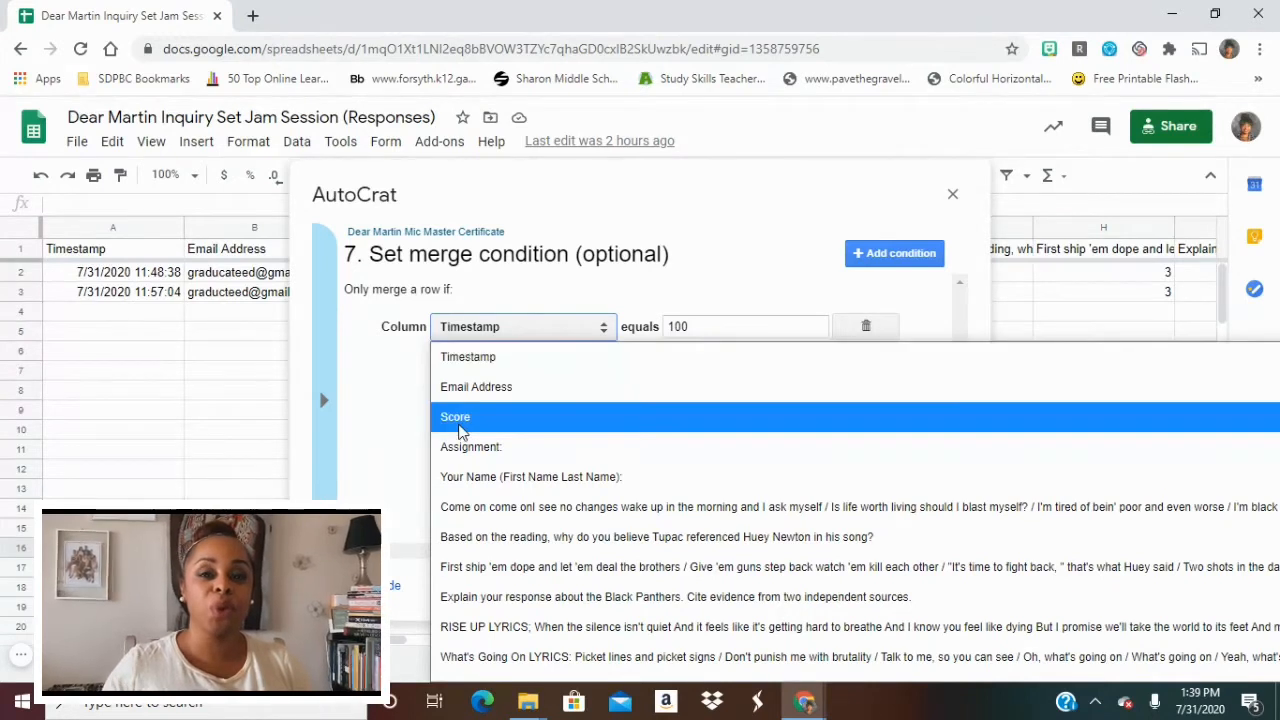
click(462, 418)
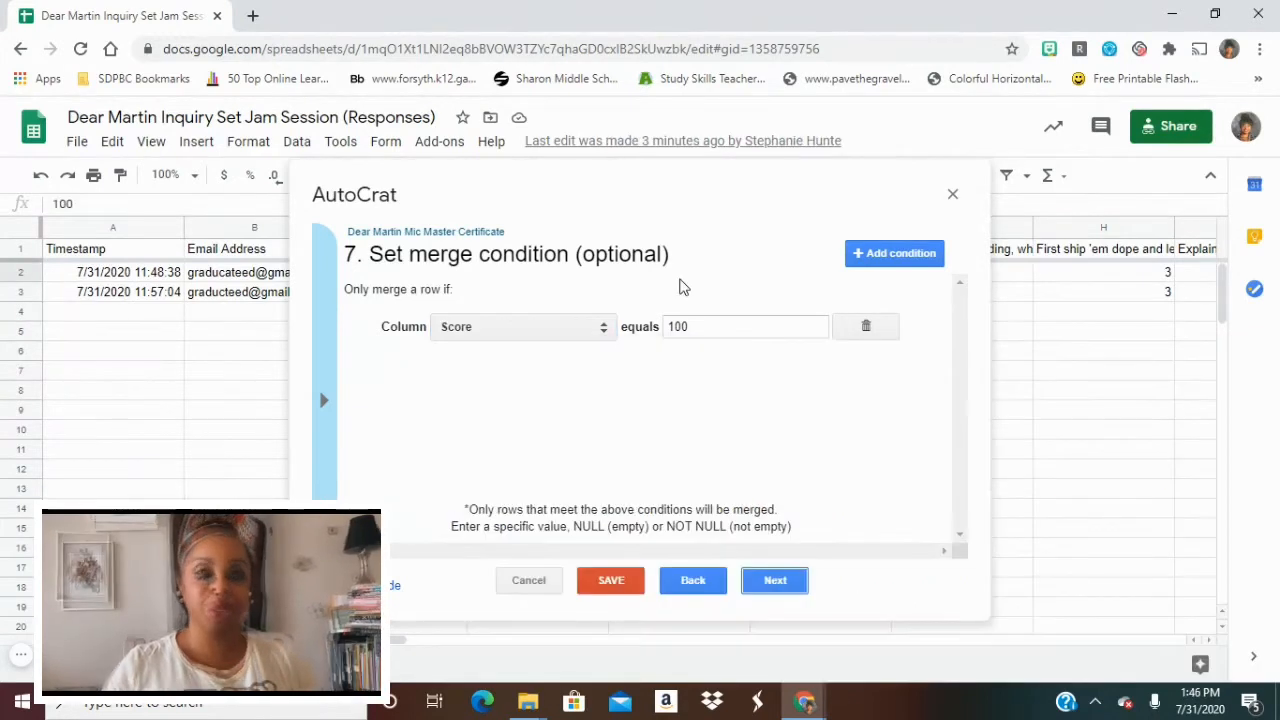
- Change the Score condition's value to "100 / 100" and continue to the sharing settings
click(700, 326)
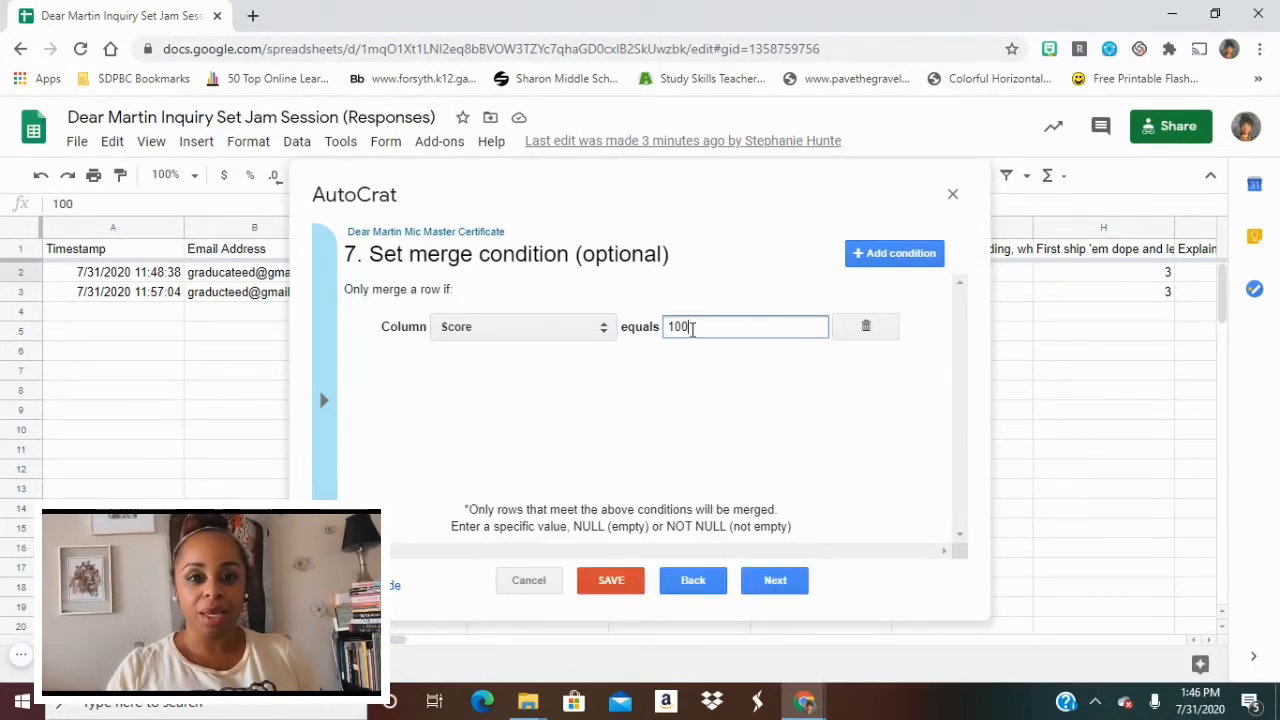
drag(700, 326, 641, 338)
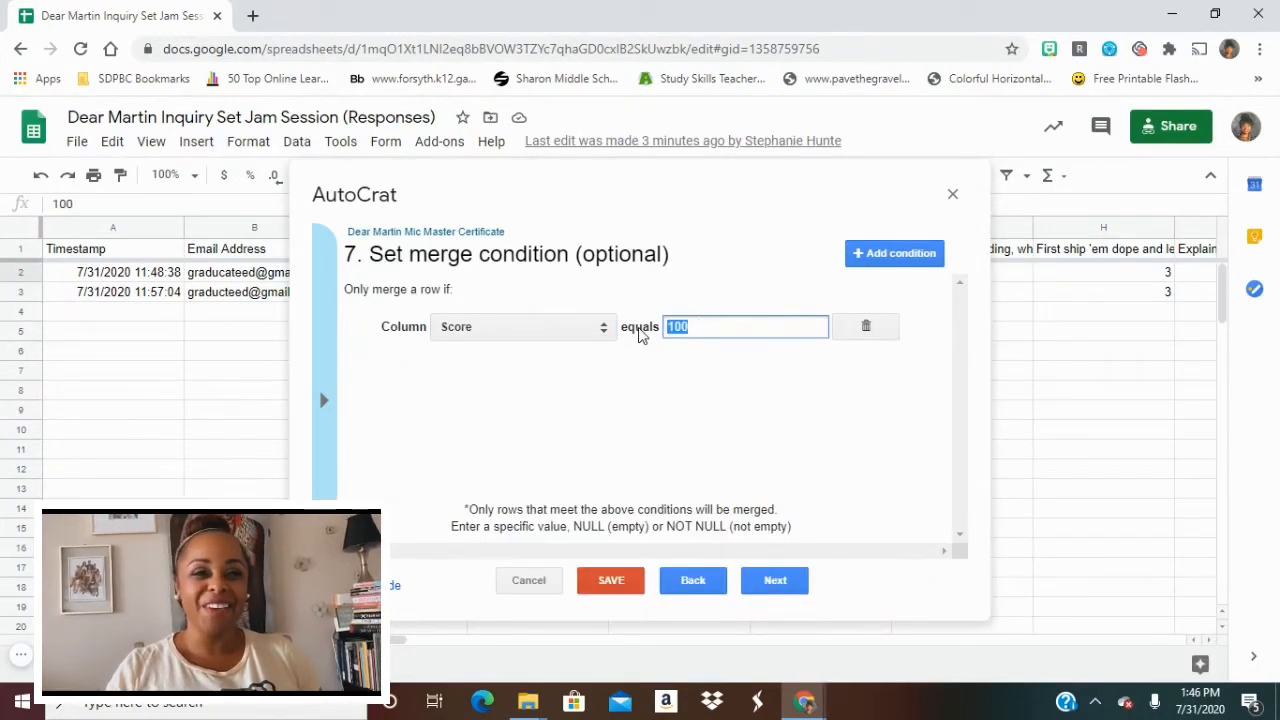
text(100 / 100)
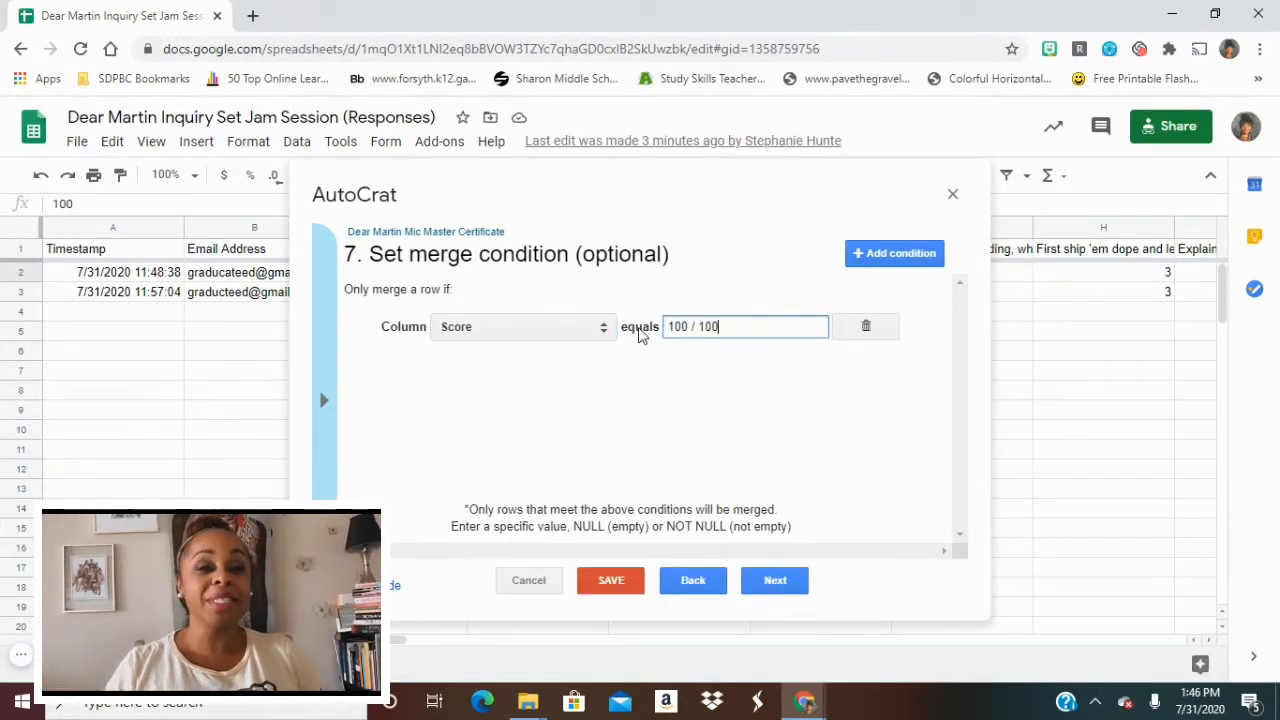
click(776, 586)
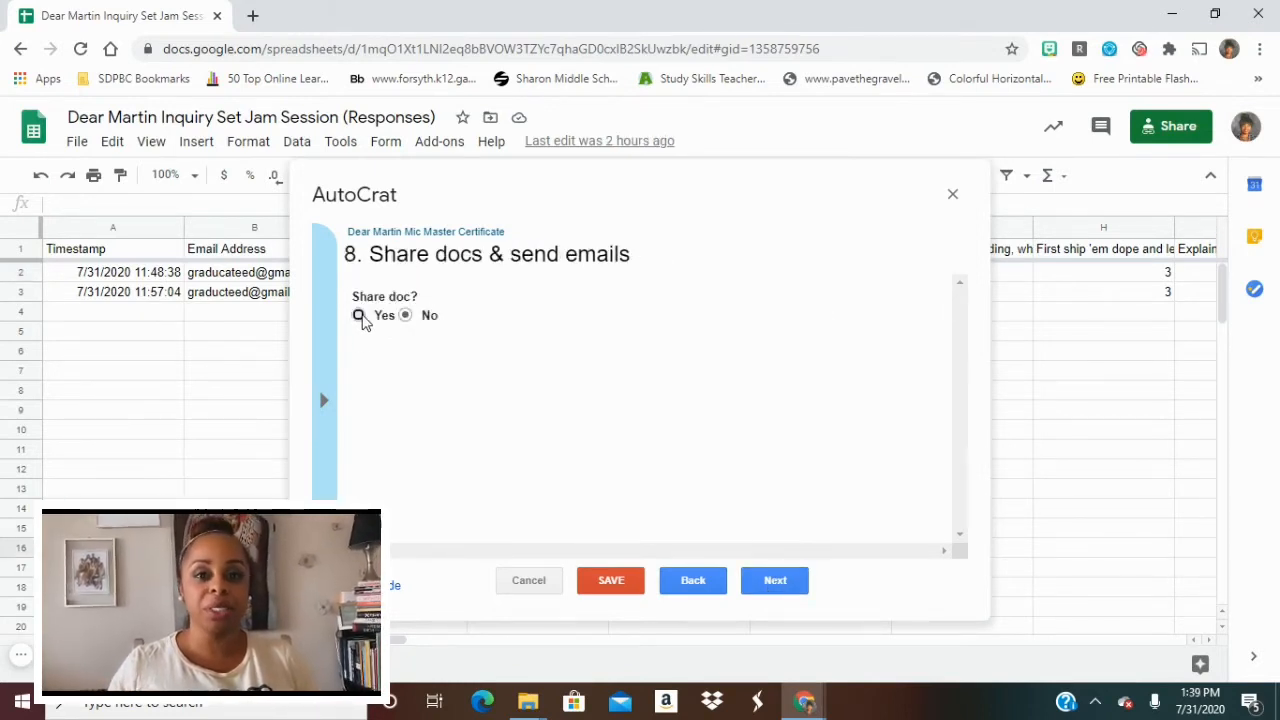
- Turn on document sharing and disallow re-sharing by collaborators
click(359, 316)
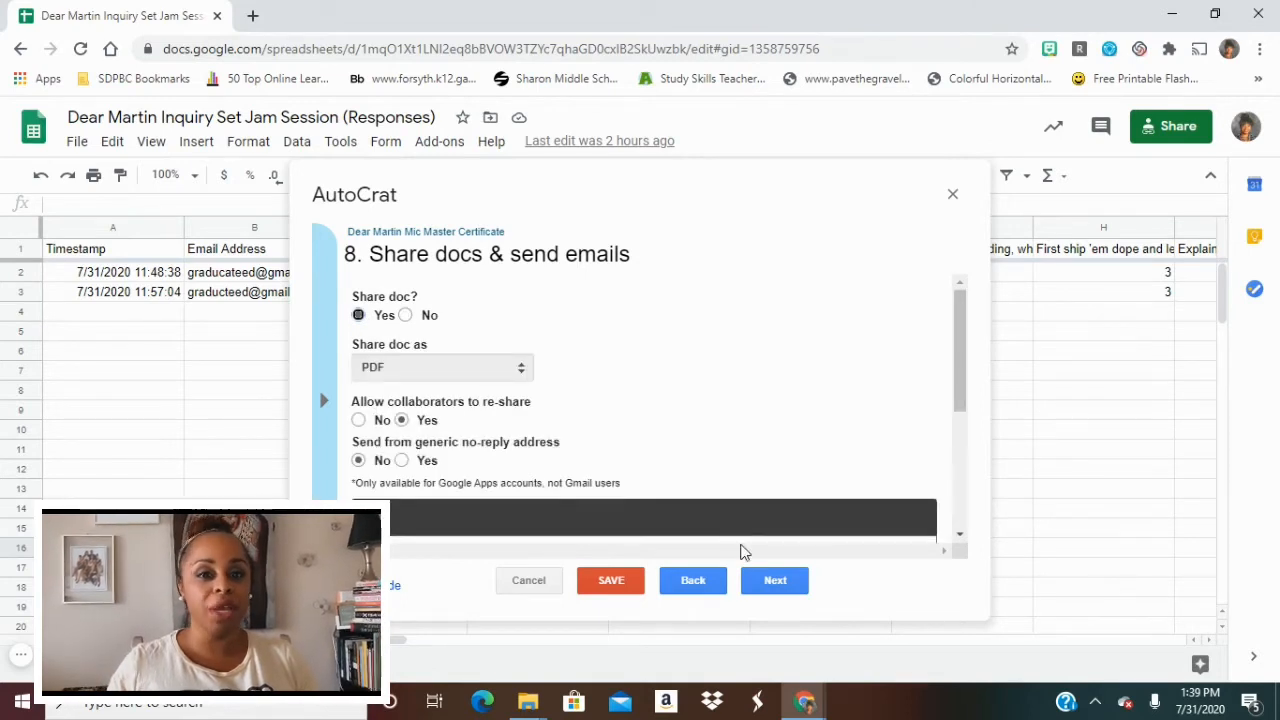
click(359, 421)
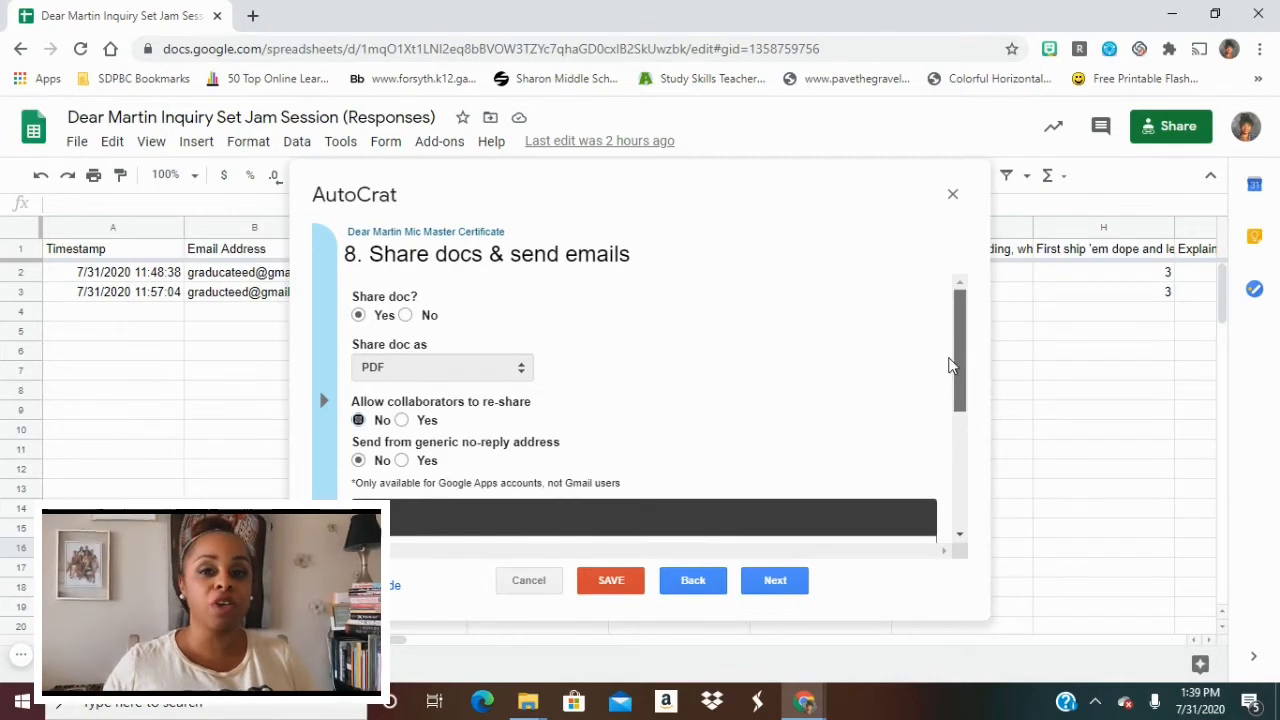
- Copy the <<Email Address>> merge tag and insert it as the recipient of the certificate email
scroll(952, 380, down, 2)
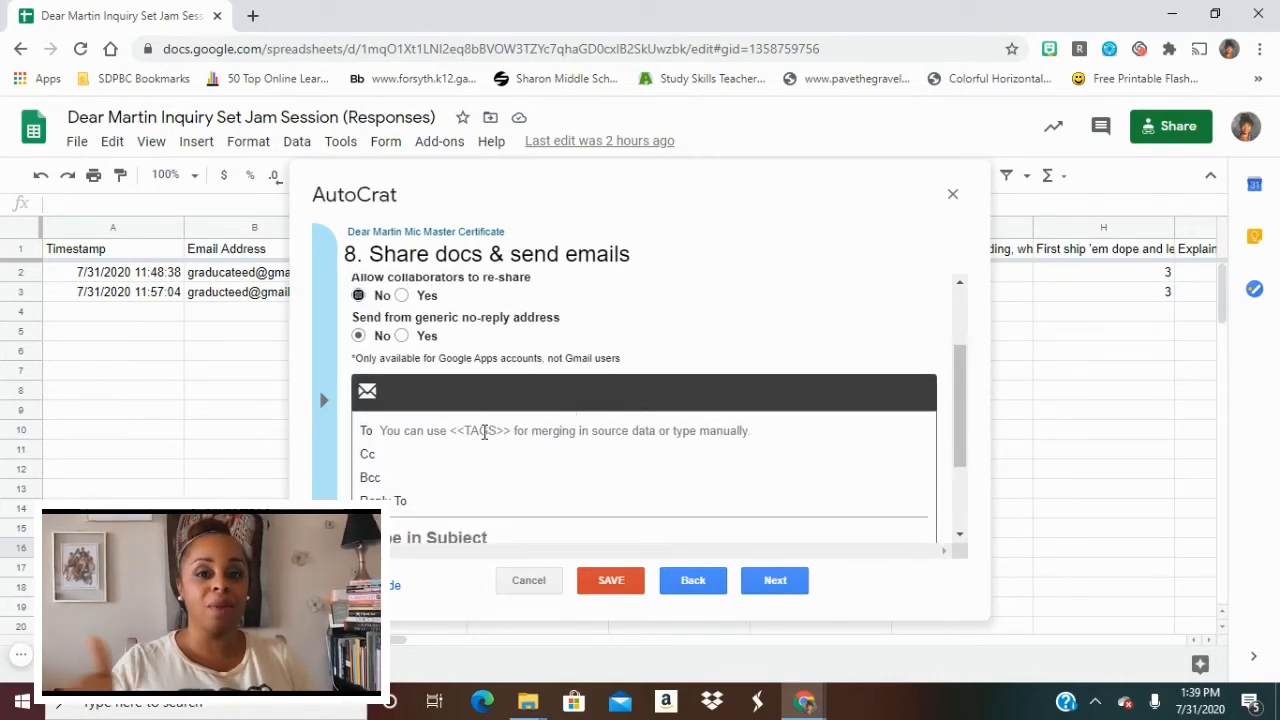
click(484, 431)
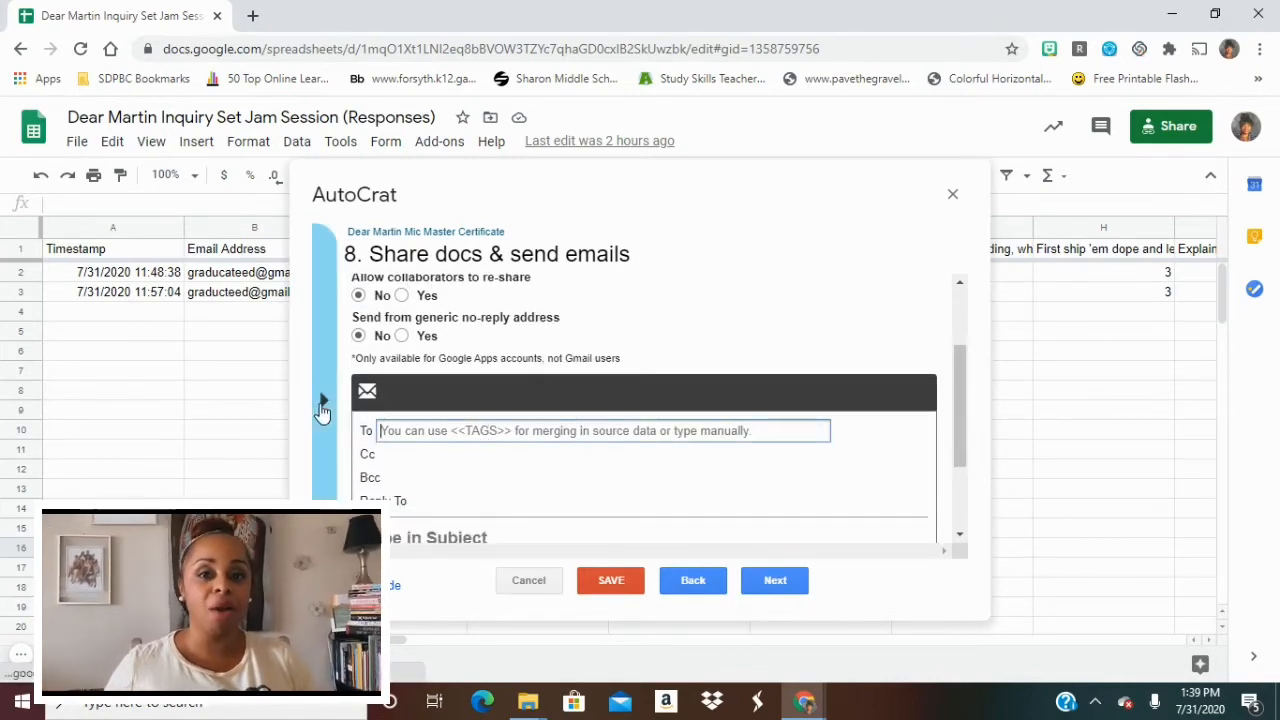
click(323, 403)
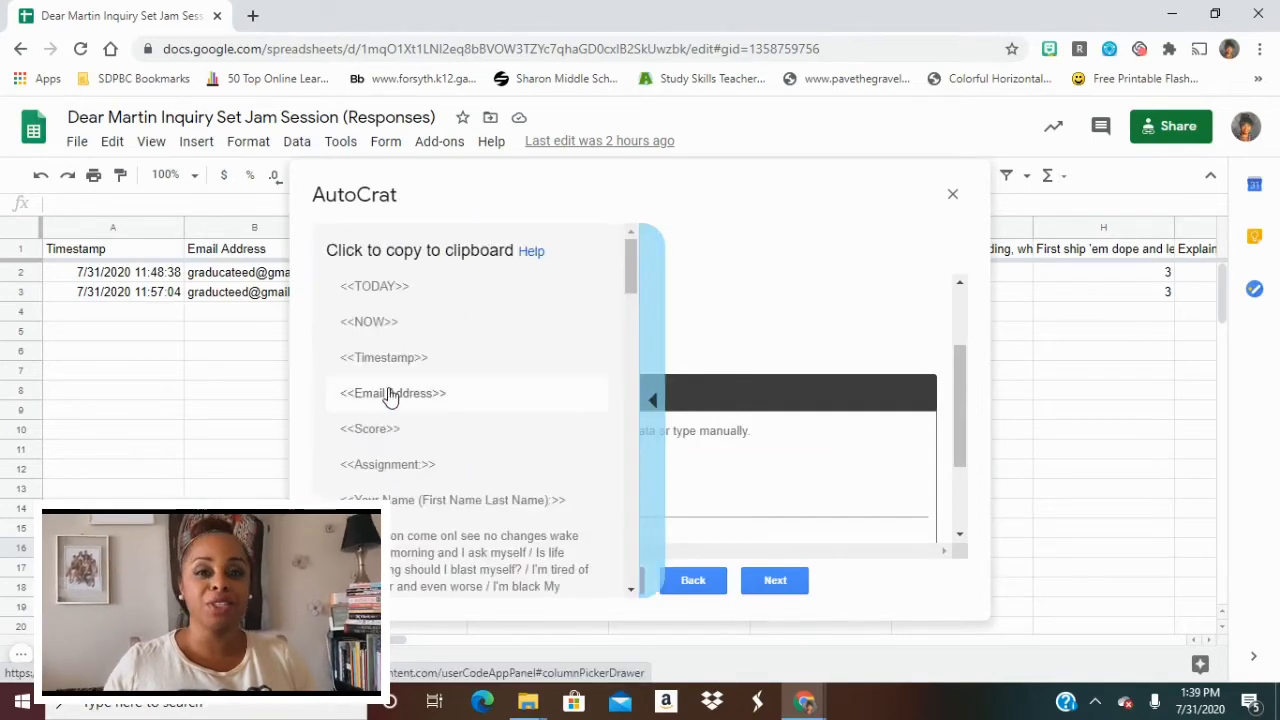
click(390, 395)
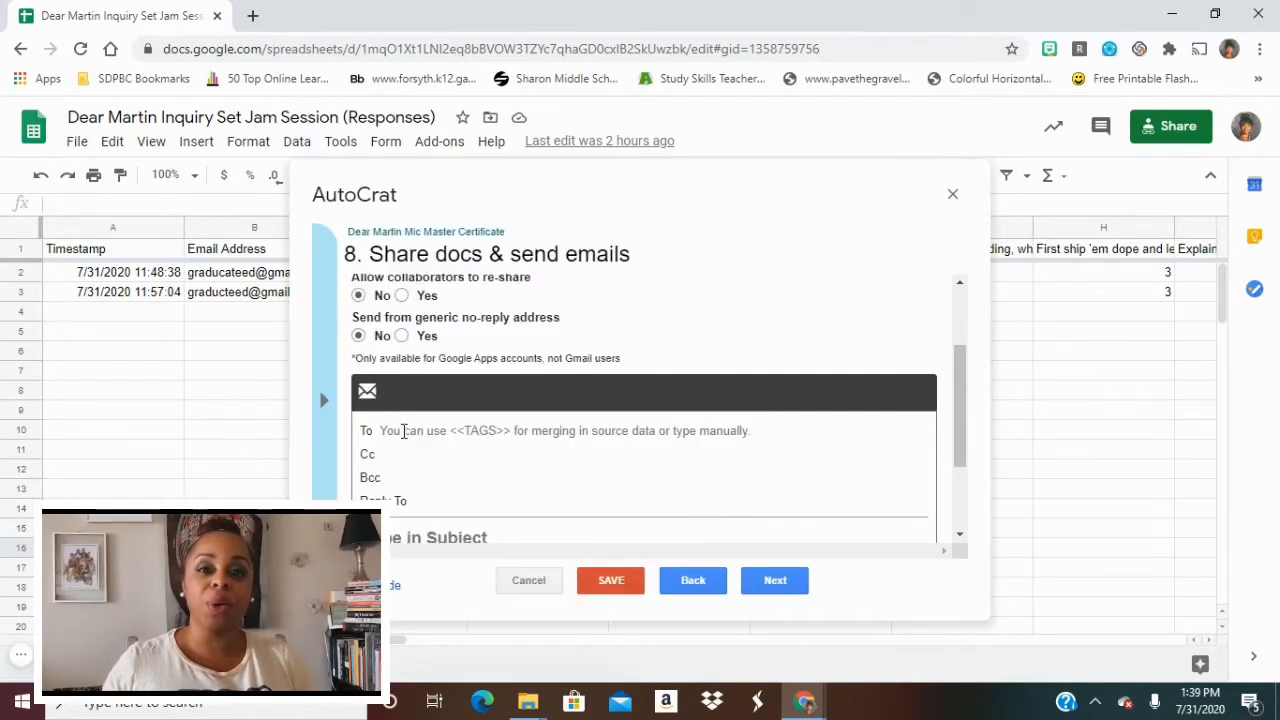
click(403, 431)
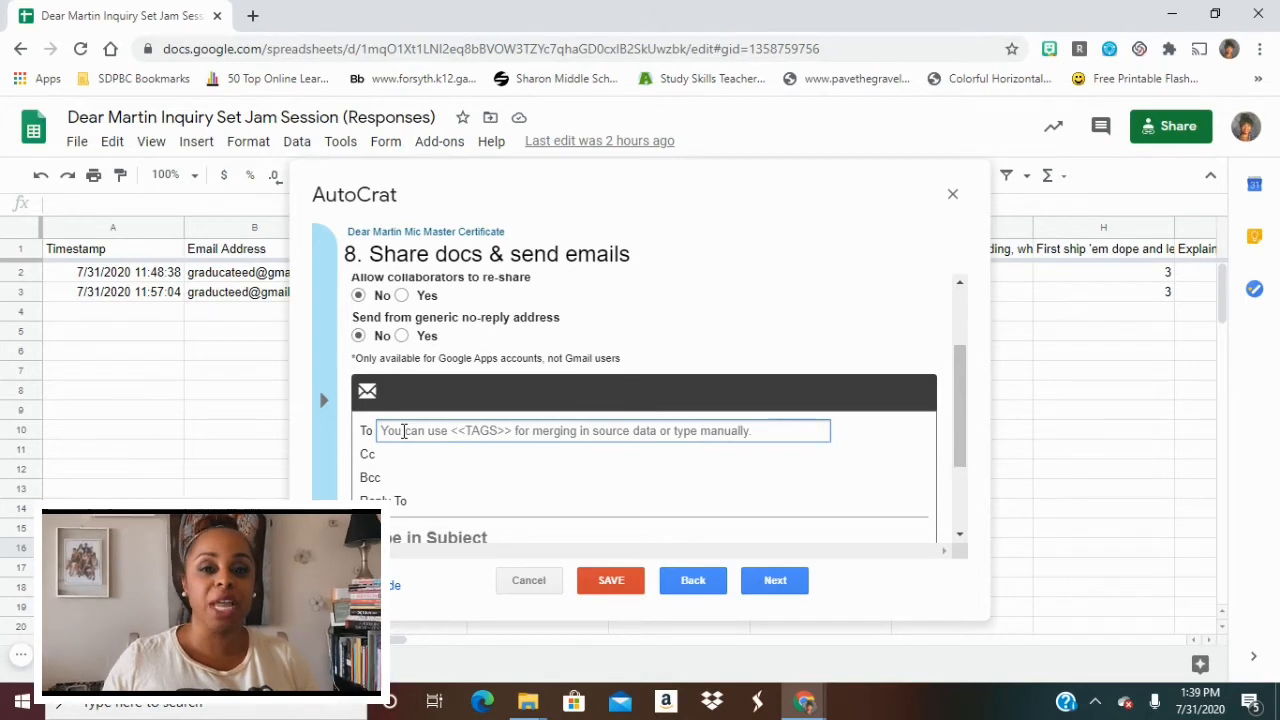
text(<<Email Address>>)
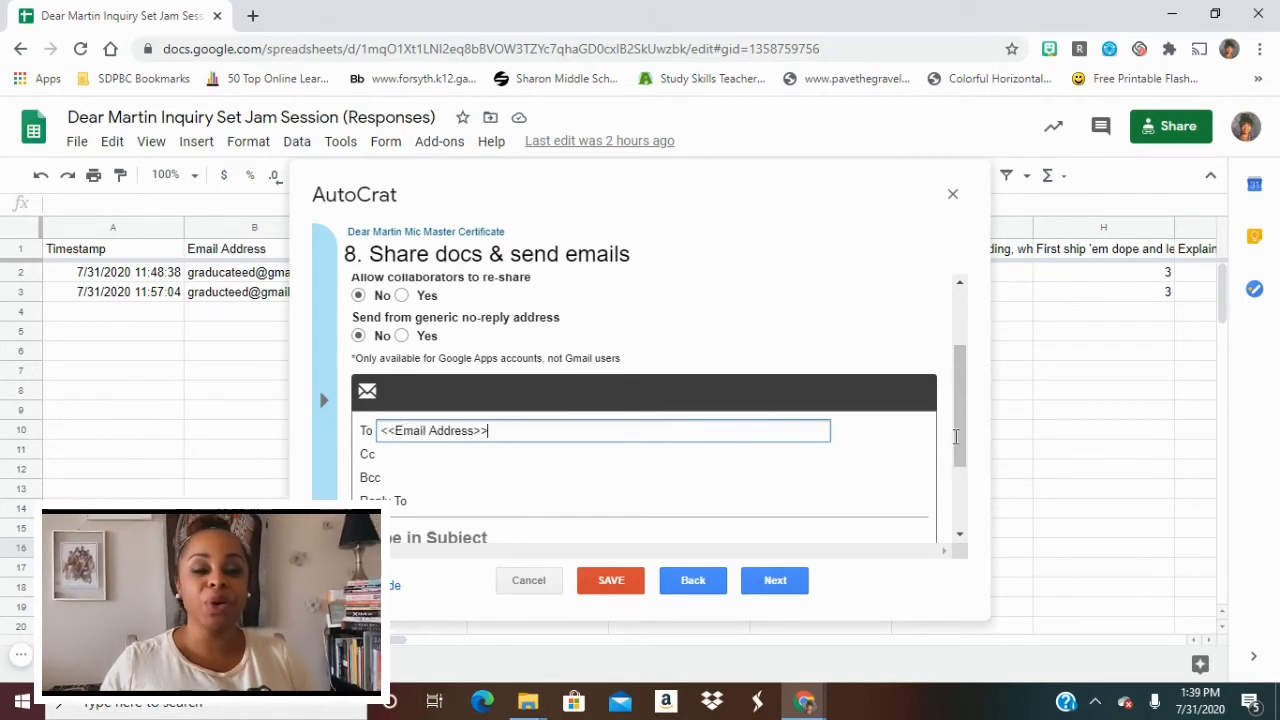
- Set the certificate email's subject to "CONGRATS! You are a Mic Master!"
drag(960, 449, 966, 499)
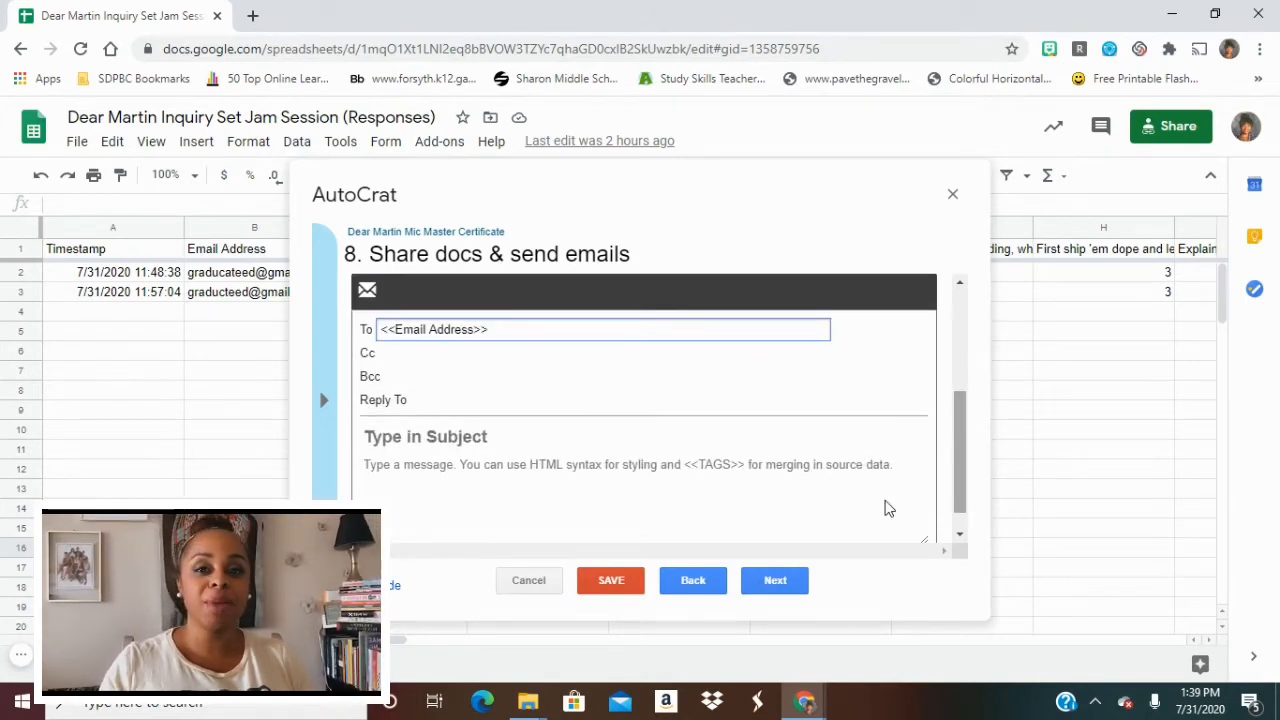
click(417, 440)
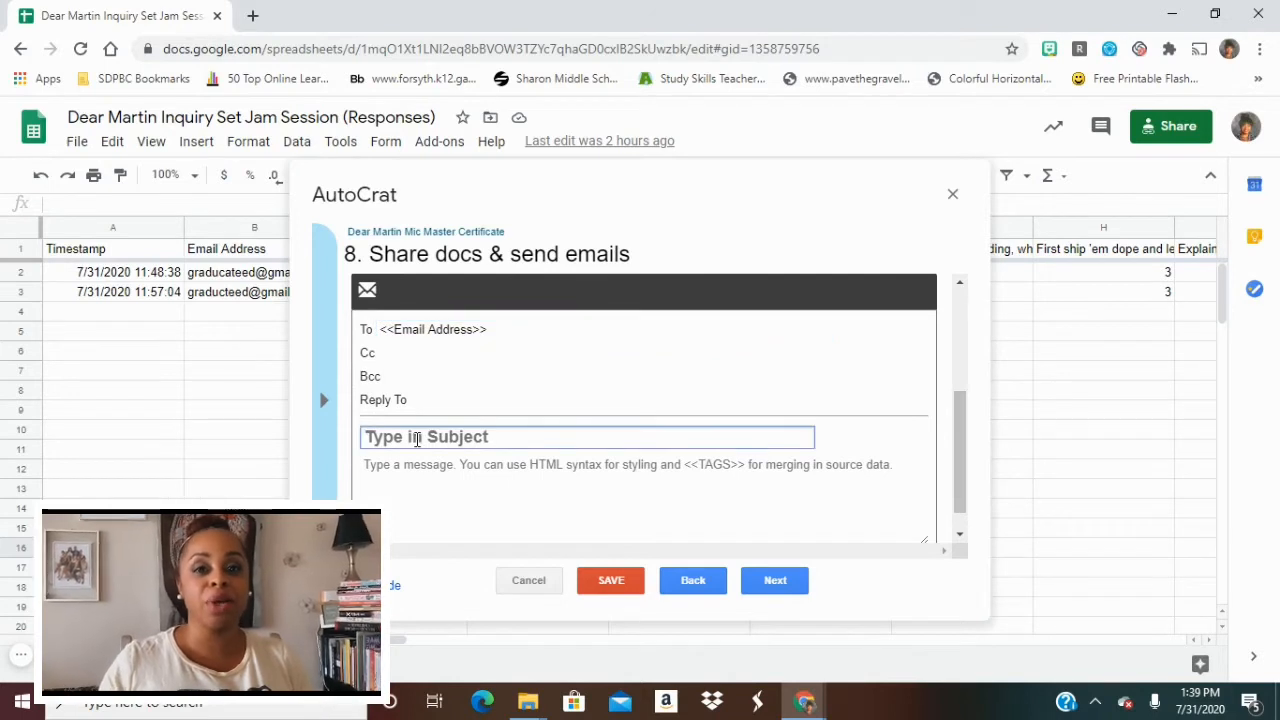
text(CONGRATS!)
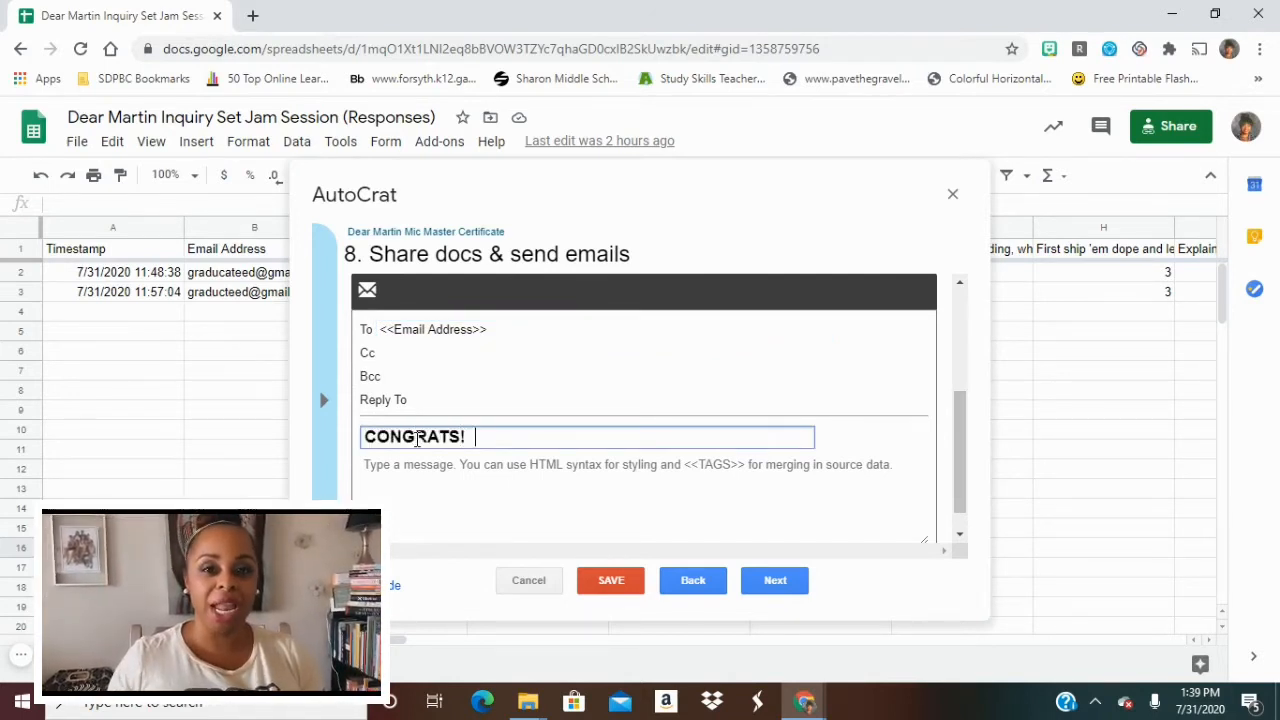
text(  Yo)
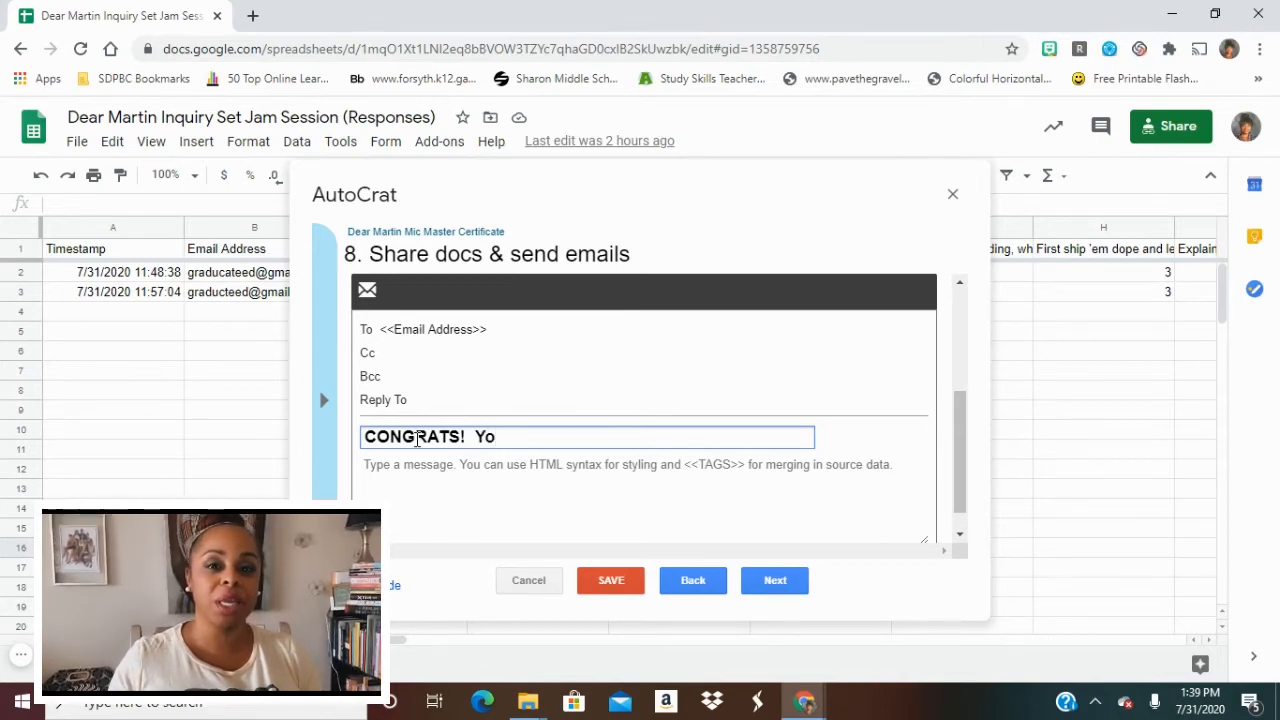
text(u are a )
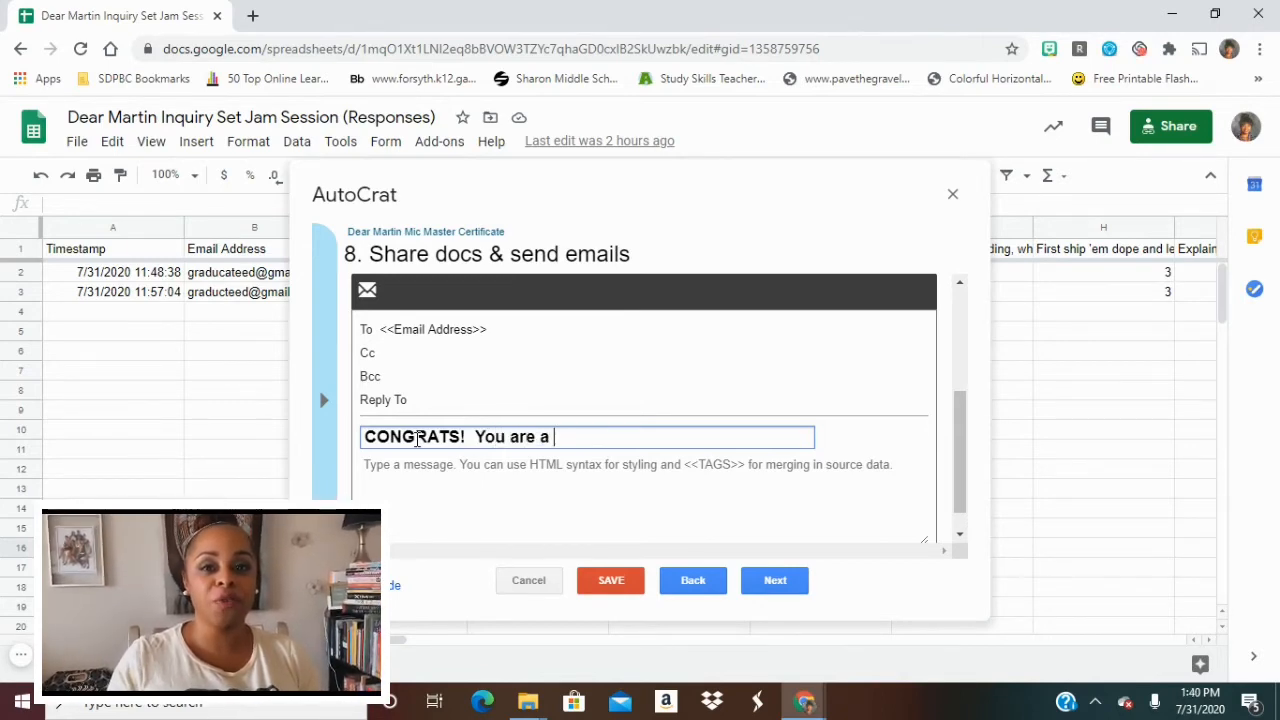
text(Mic Master!)
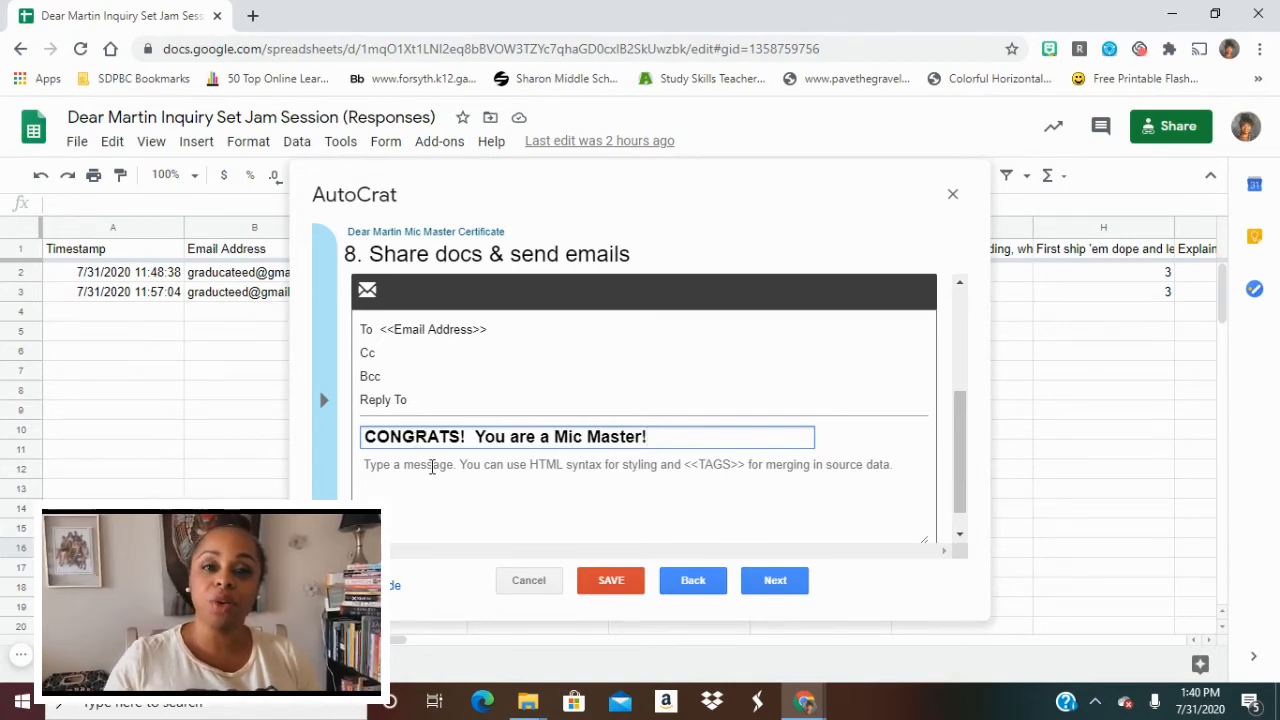
- Begin the email message with "Super proud of you," and copy the <<Your Name (First Name Last Name):>> merge tag for it
click(431, 465)
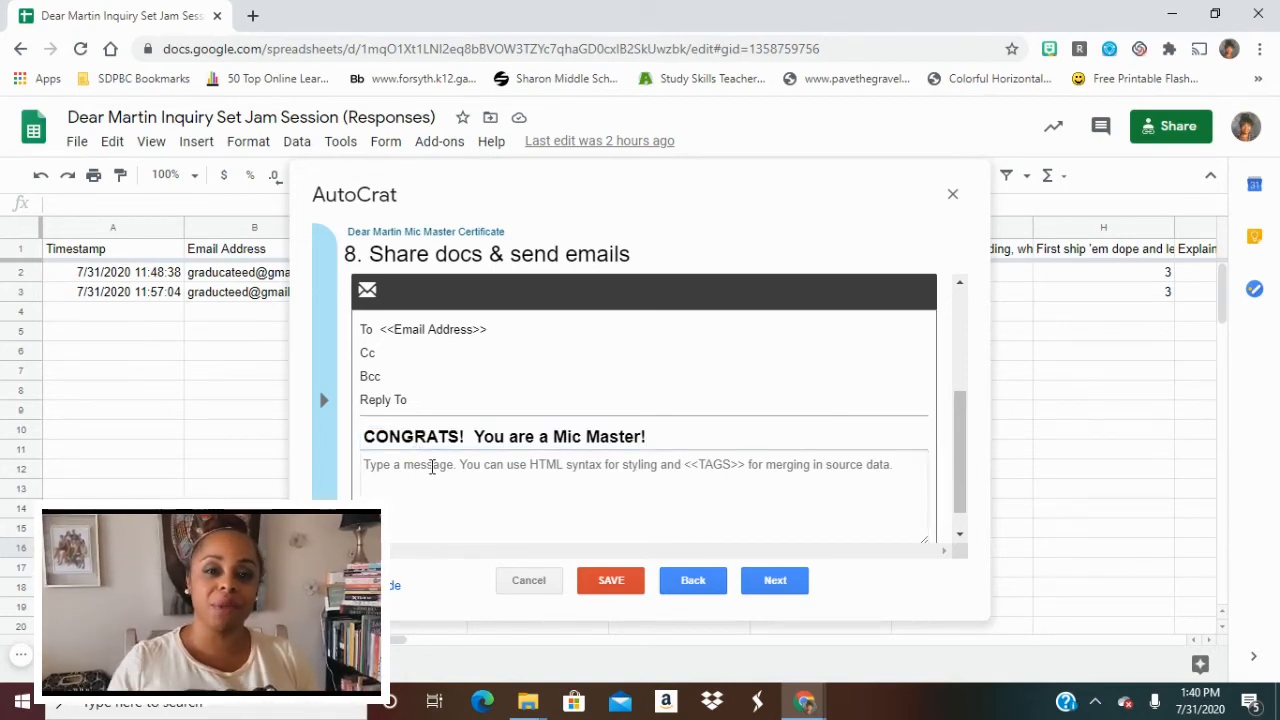
text(Super p)
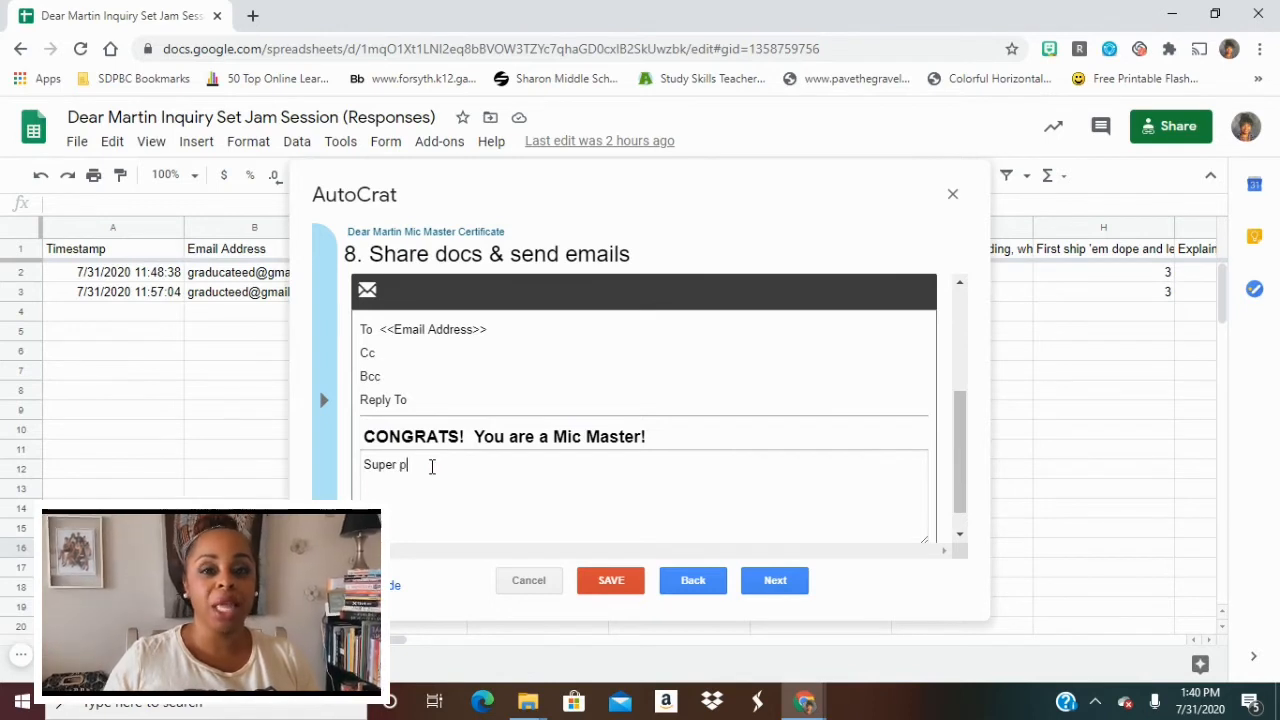
text(roud of you)
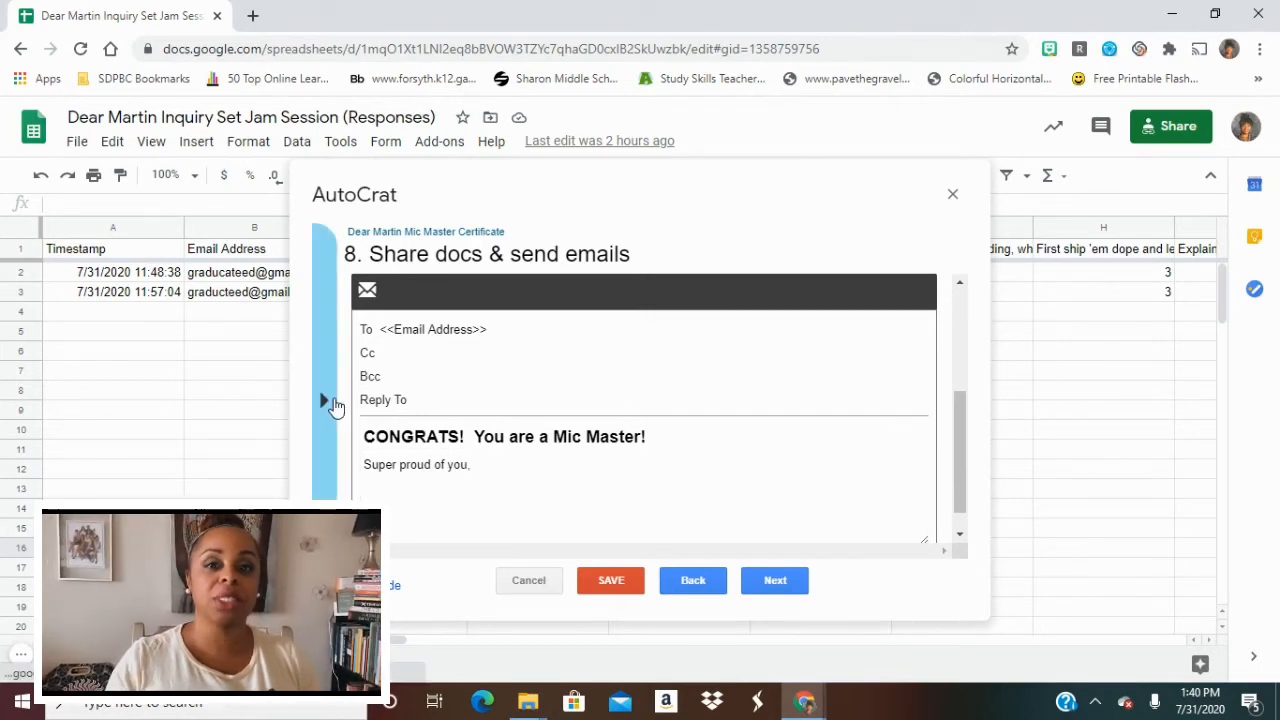
click(324, 399)
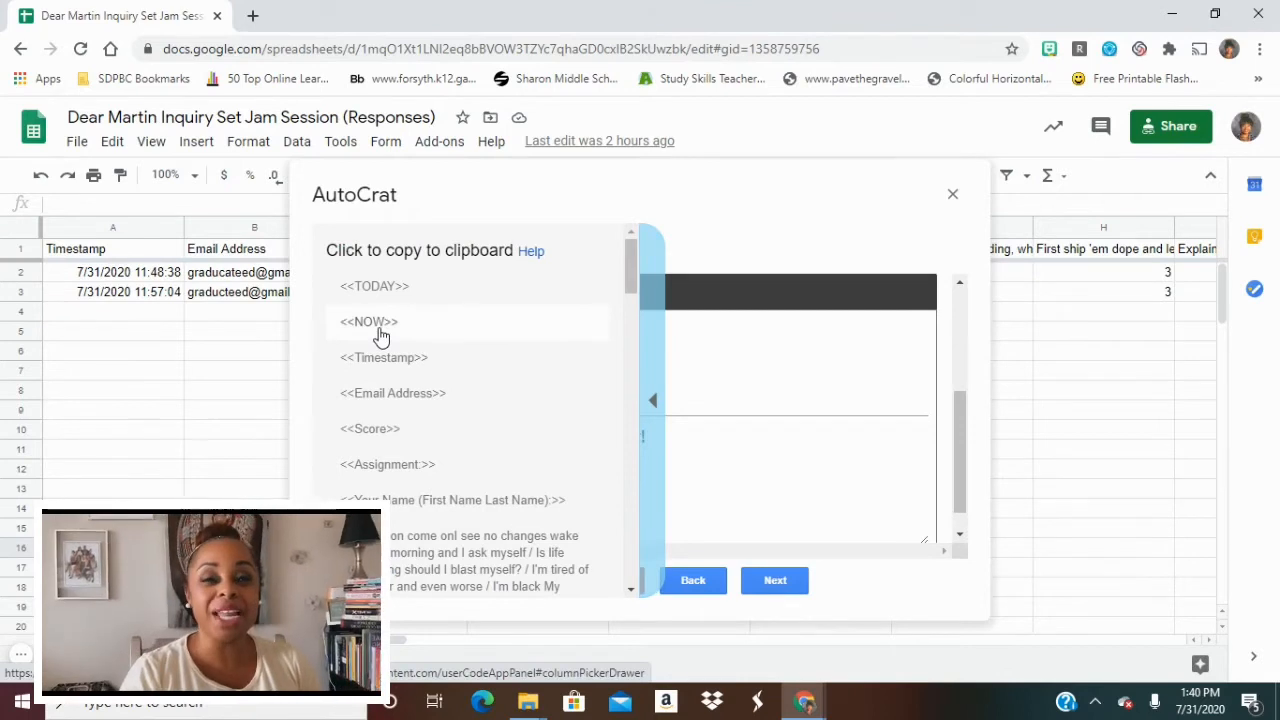
click(397, 501)
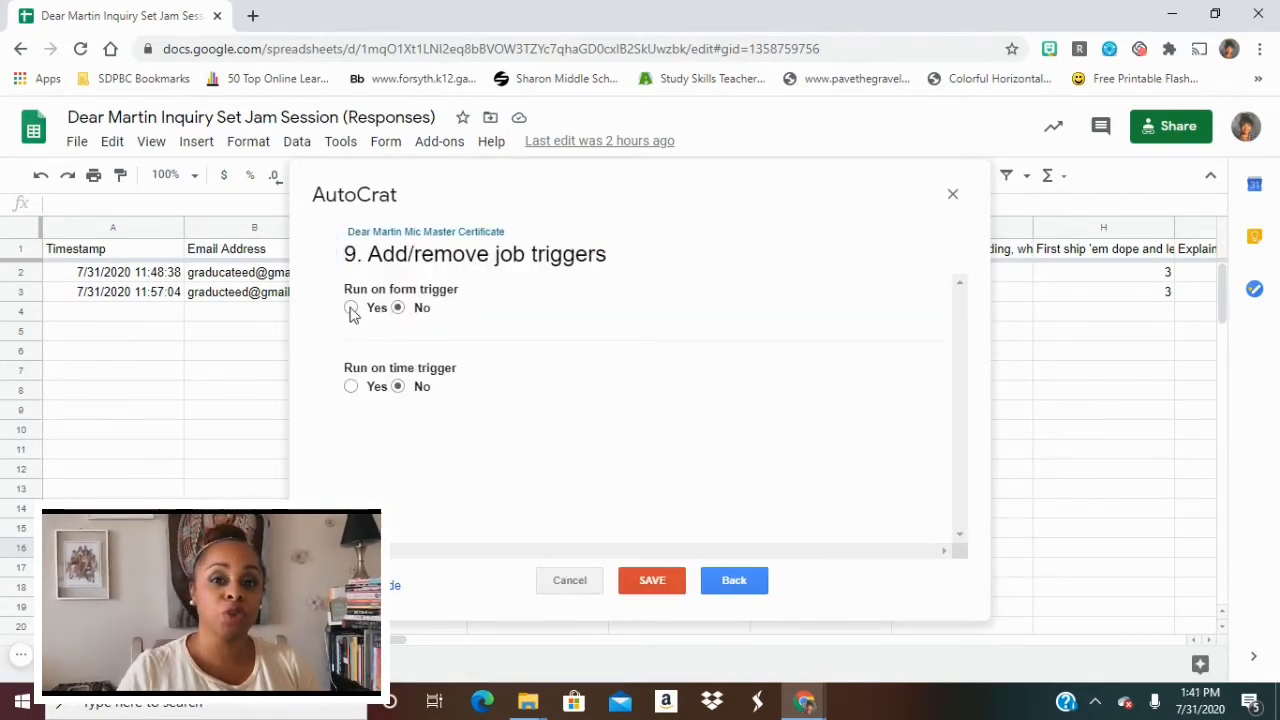
- Set the job to run on form trigger and confirm enabling triggers for the project
click(351, 308)
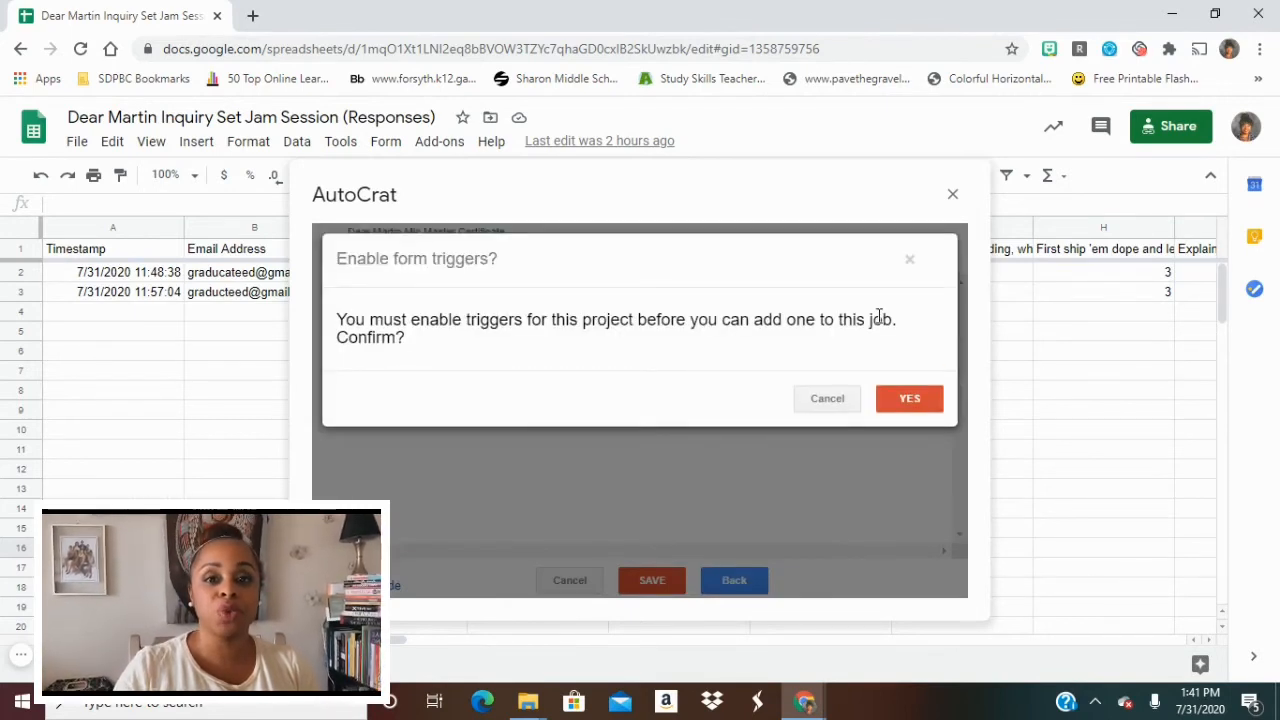
click(925, 400)
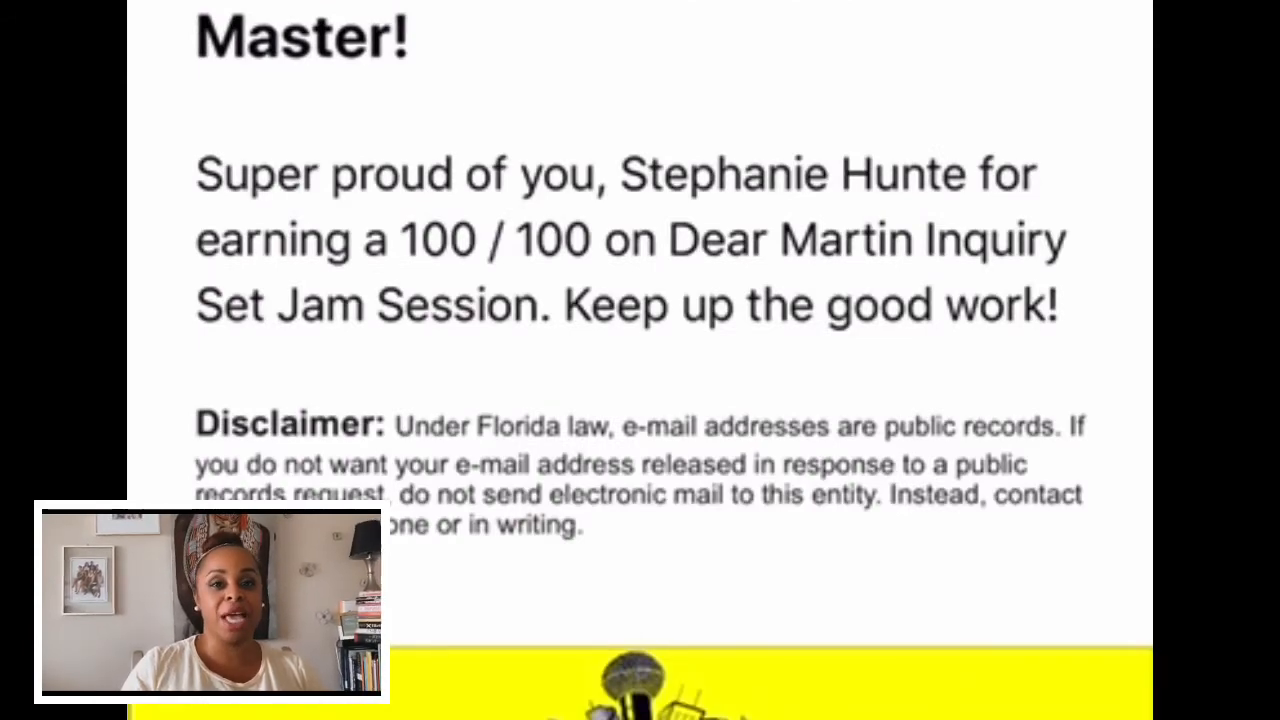
- Read through the received certificate email and the Virtual Hours email, including its meeting scheduling link and support content
scroll(640, 360, down, 1)
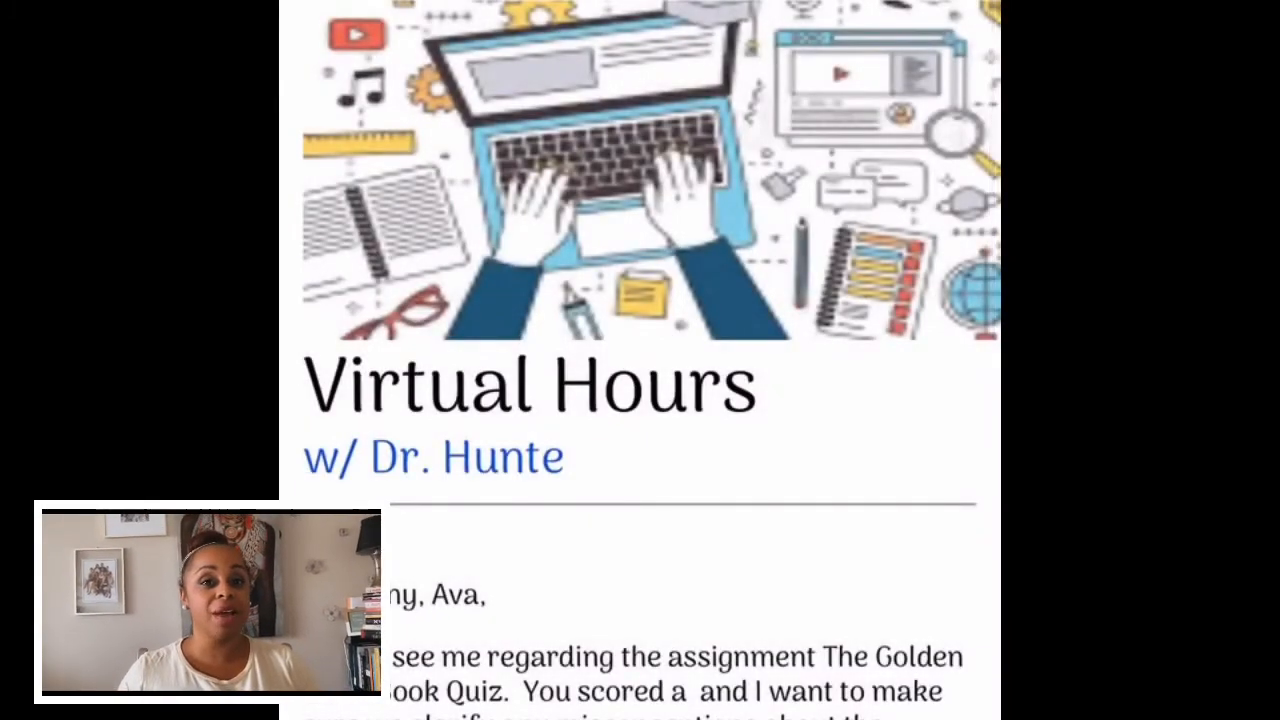
scroll(640, 360, down, 10)
scroll(640, 360, up, 1)
scroll(640, 360, down, 1)
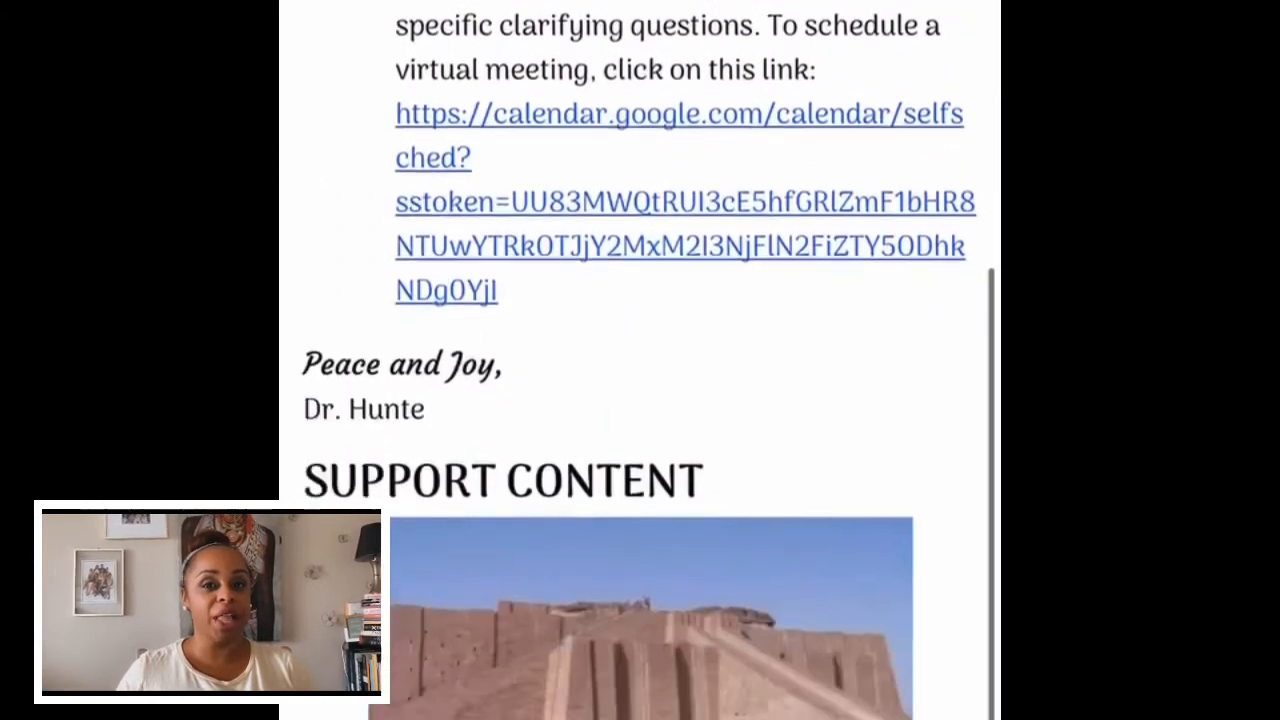
scroll(640, 360, down, 5)
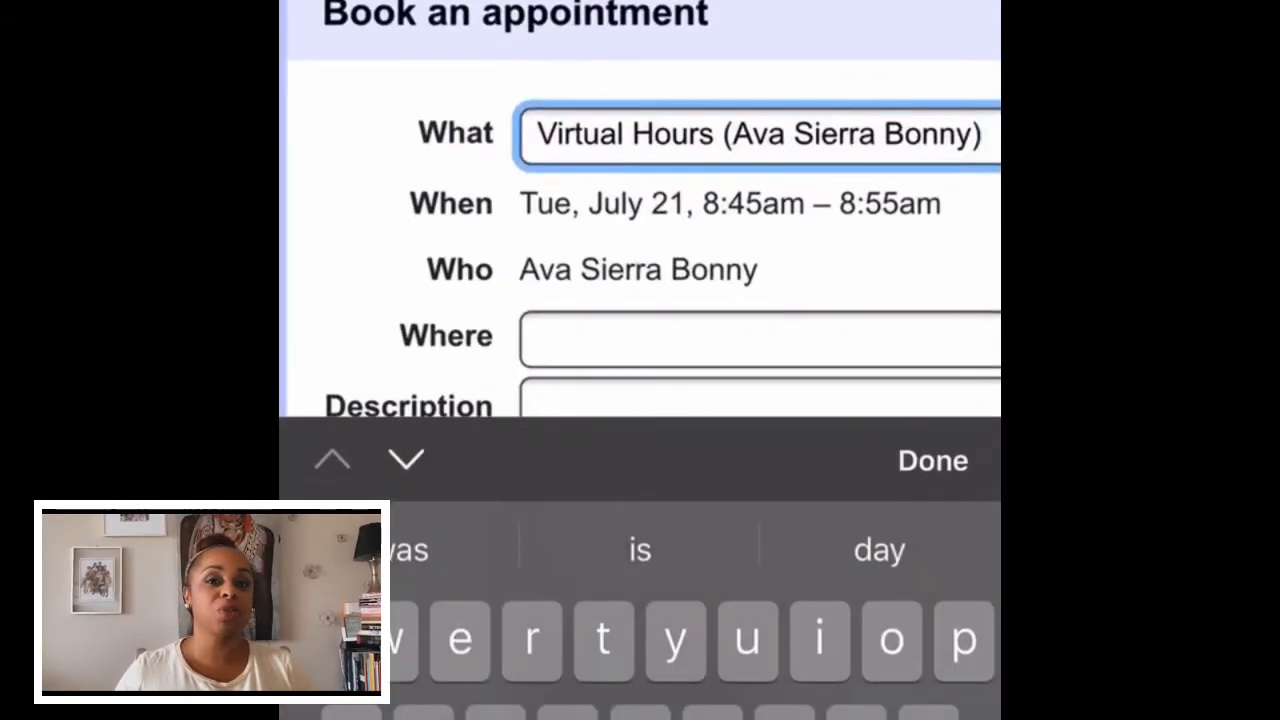
- Fill in the Virtual Hours appointment with the location "My house" and the description "Help me please with the quiz"
click(760, 500)
text(Help me please with the quiz)
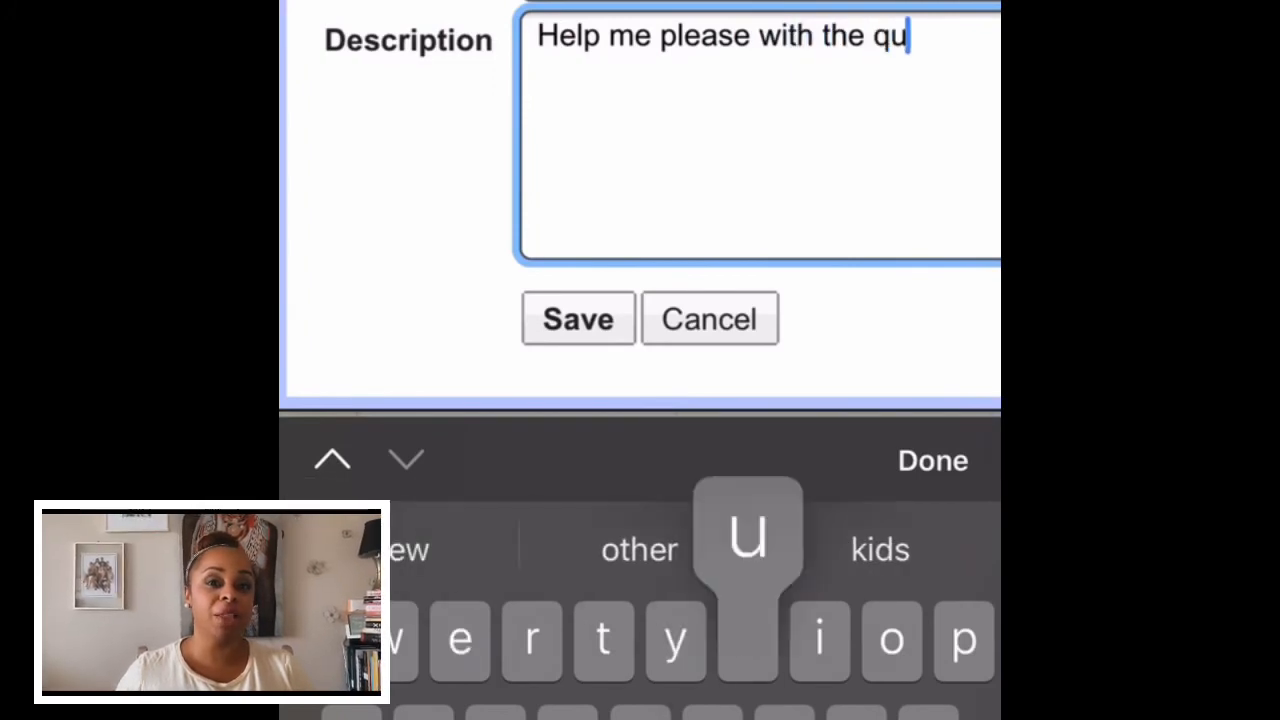
click(933, 461)
scroll(640, 360, up, 3)
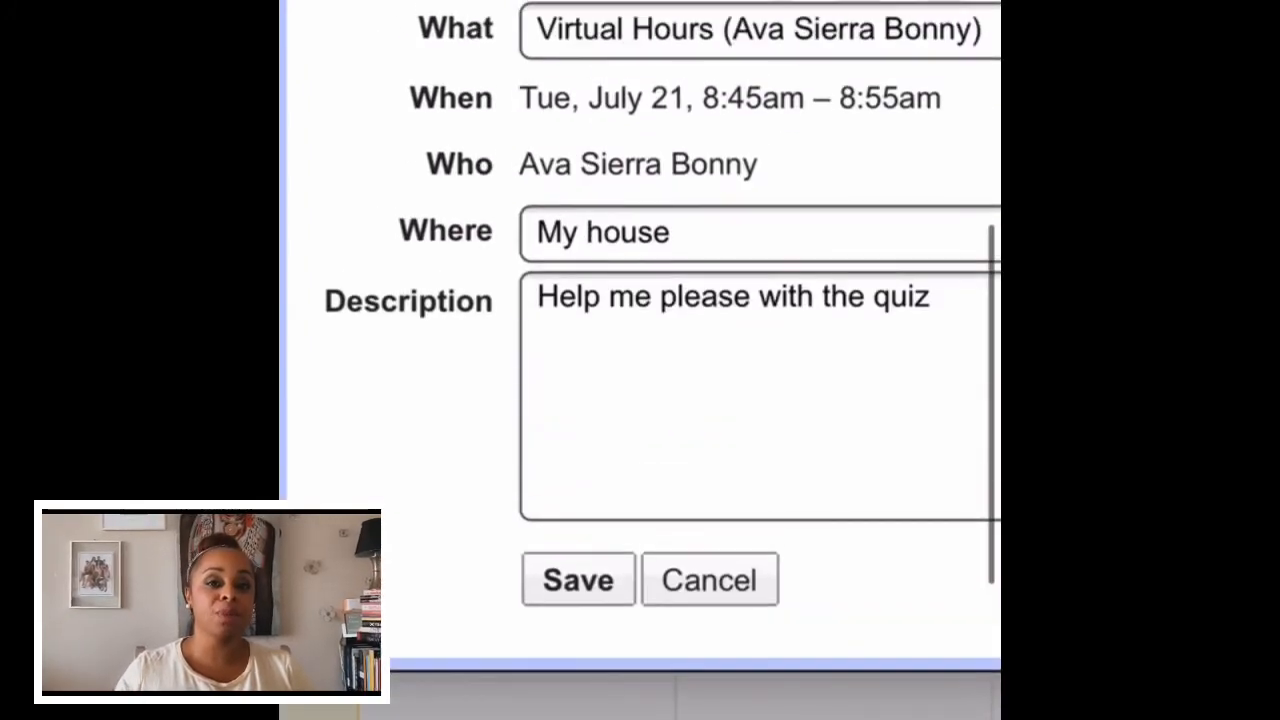